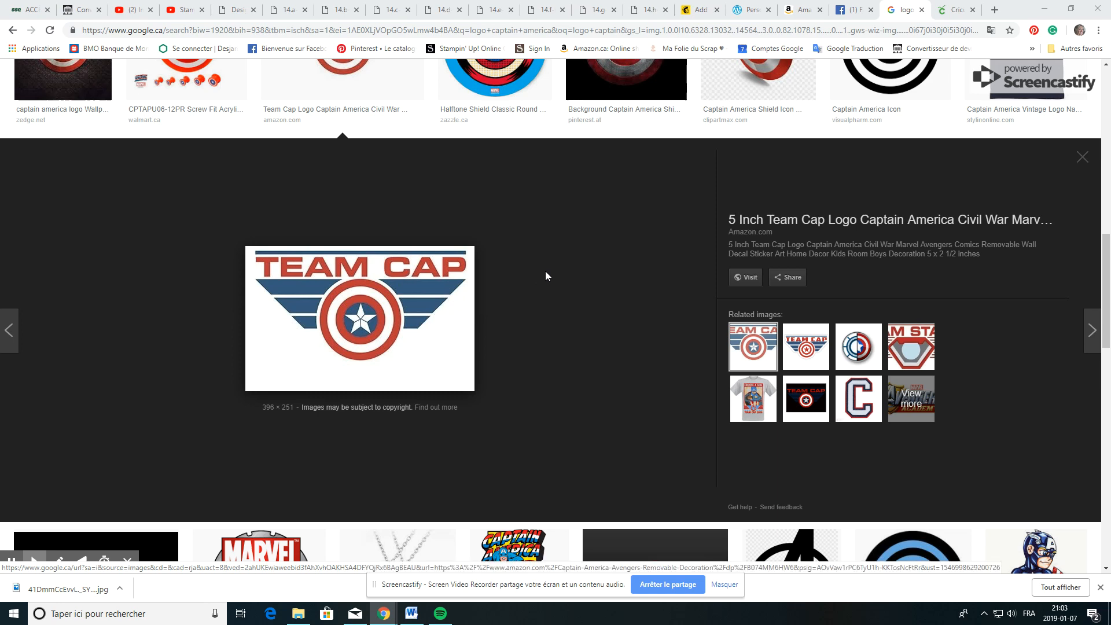
{"action": "scroll", "coordinate": [583, 299], "scroll_direction": "up", "scroll_amount": 2}
{"action": "scroll", "coordinate": [583, 297], "scroll_direction": "up", "scroll_amount": 1}
{"action": "scroll", "coordinate": [582, 299], "scroll_direction": "down", "scroll_amount": 2}
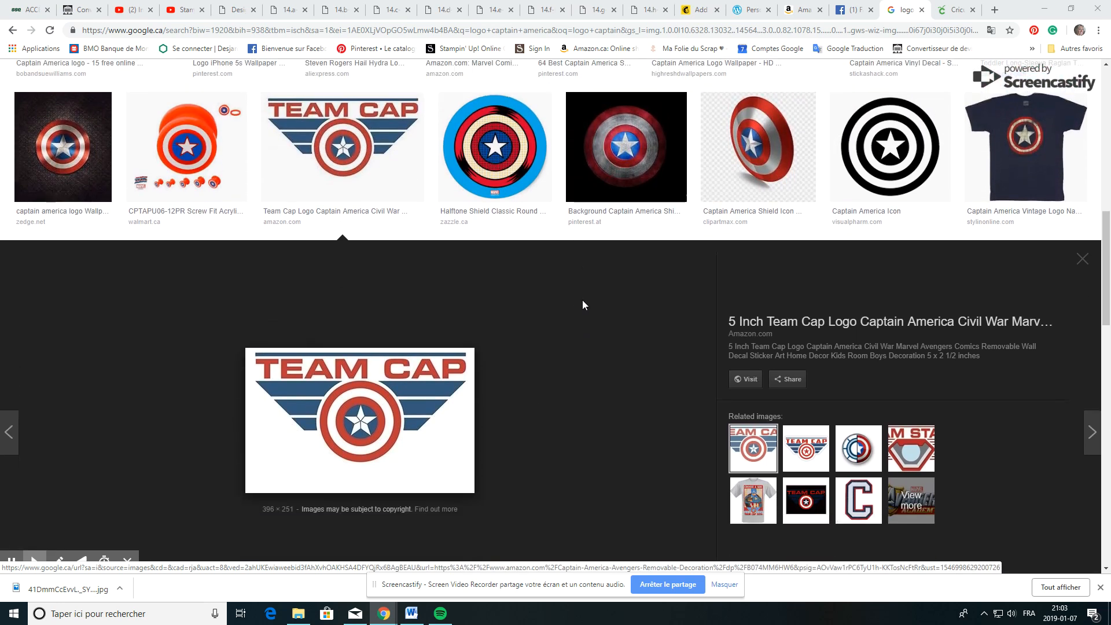
{"action": "scroll", "coordinate": [581, 341], "scroll_direction": "down", "scroll_amount": 1}
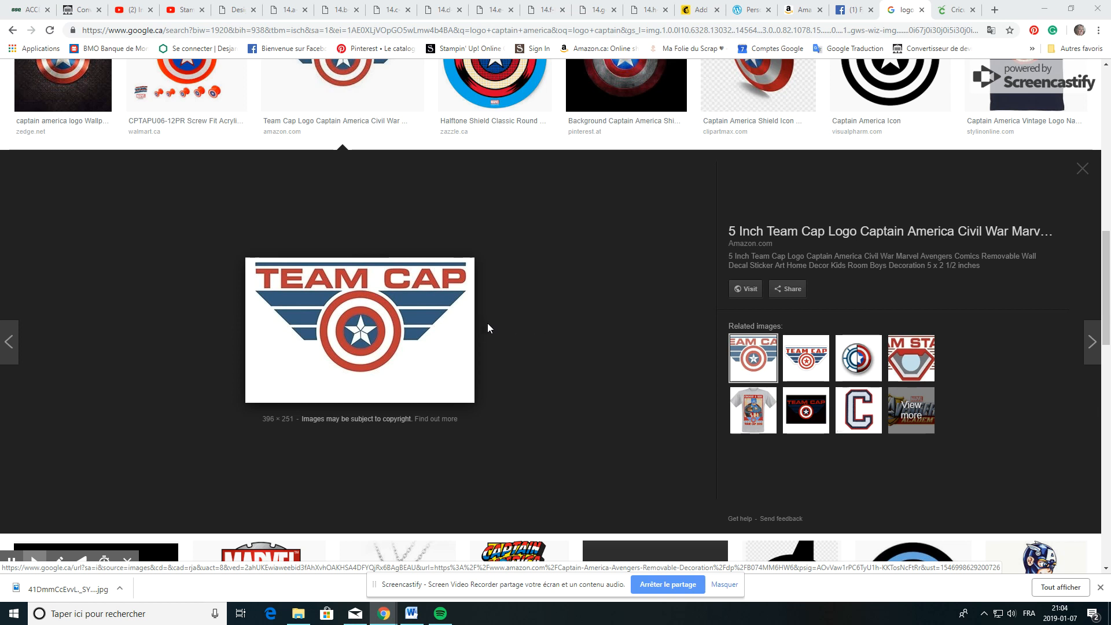
- Switch to Cricut Design Space and upload the TEAM CAP logo file 41DmmCcEvvL._SY400_.jpg as a Simple image
{"action": "left_click", "coordinate": [951, 18]}
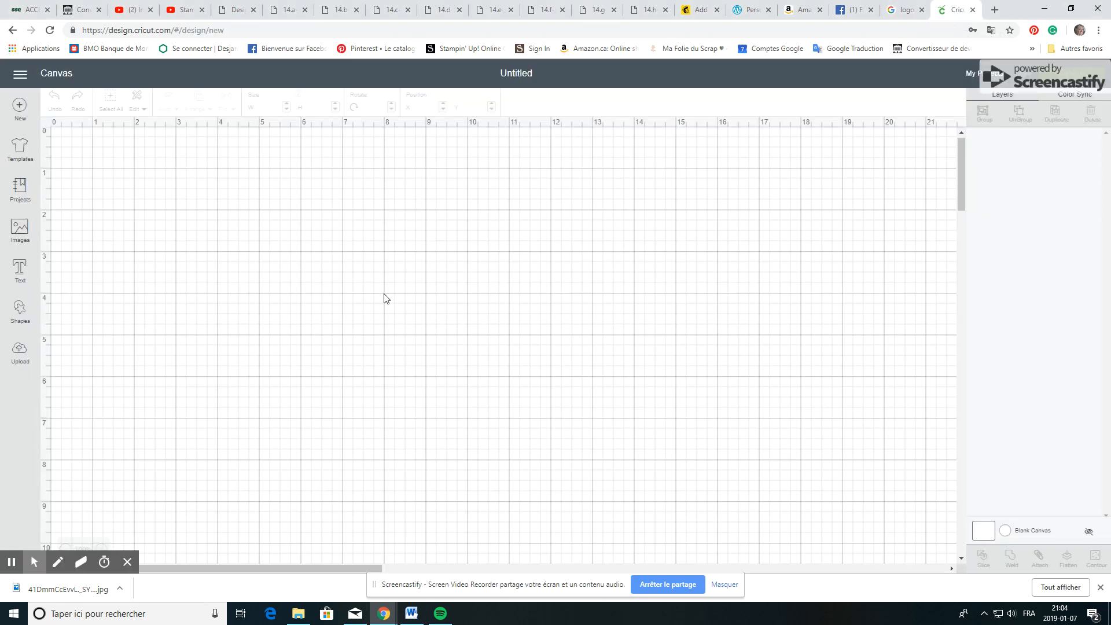
{"action": "left_click", "coordinate": [23, 359]}
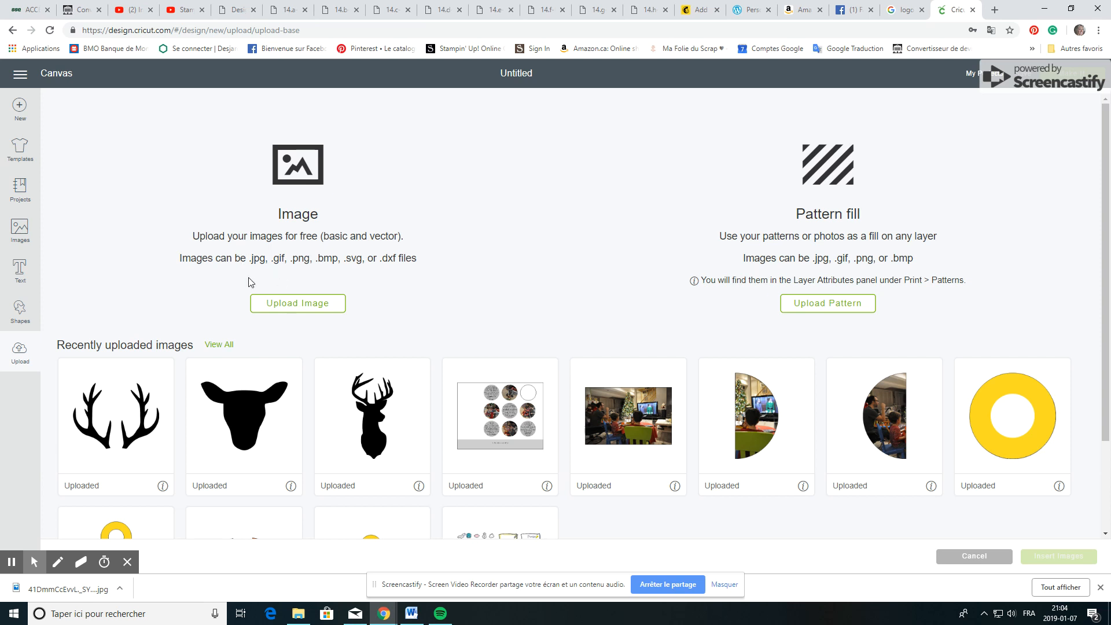
{"action": "left_click", "coordinate": [258, 262]}
{"action": "left_click", "coordinate": [278, 262]}
{"action": "left_click", "coordinate": [322, 262]}
{"action": "left_click", "coordinate": [359, 262]}
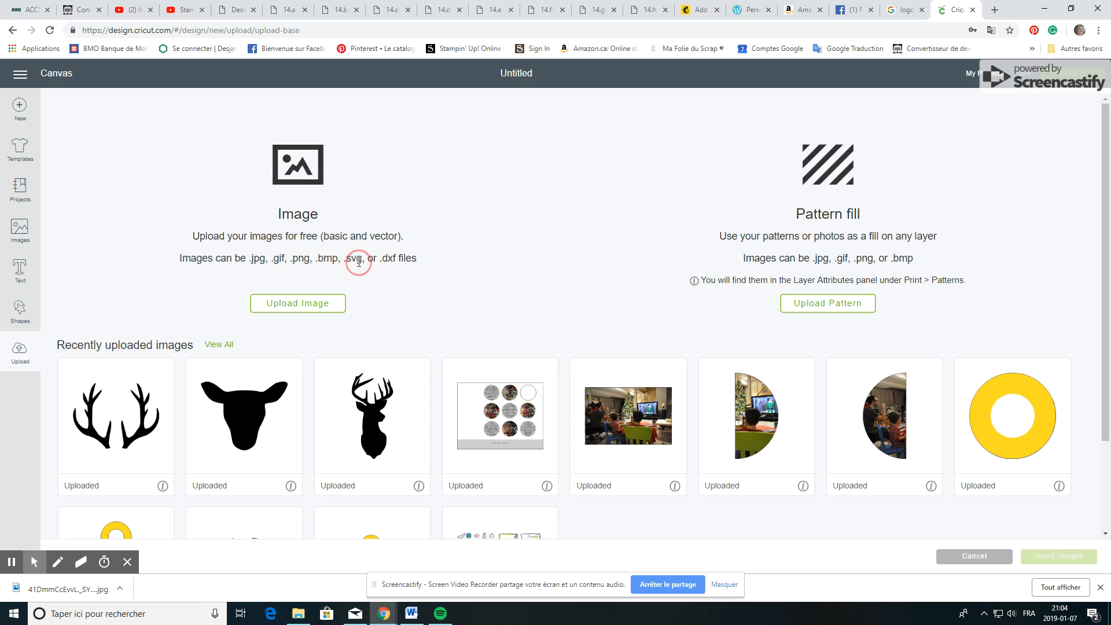
{"action": "left_click", "coordinate": [298, 306]}
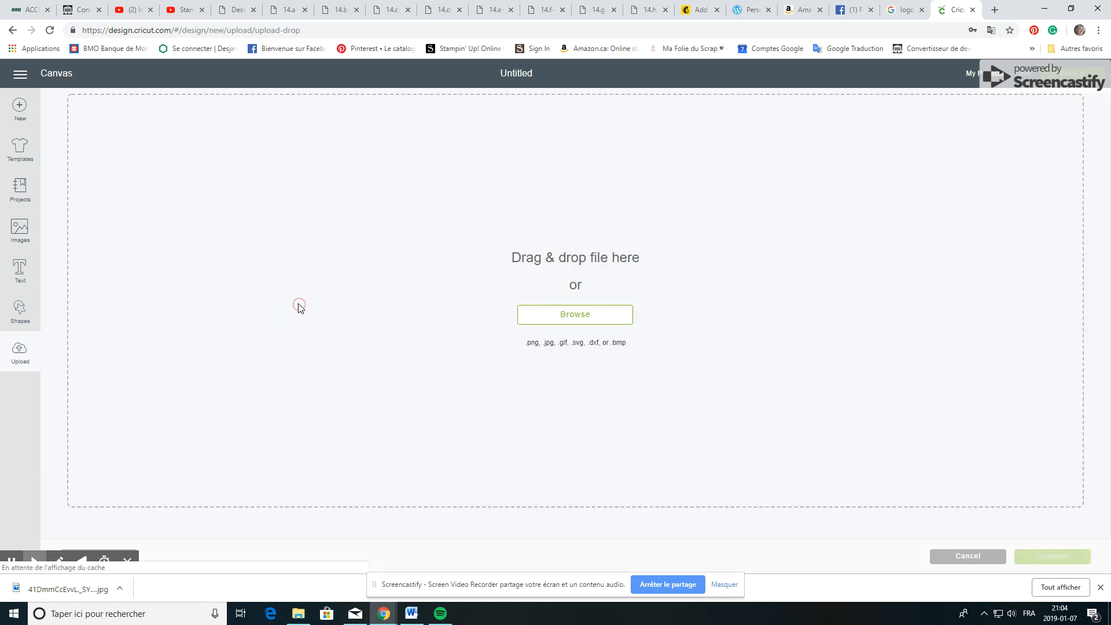
{"action": "left_click", "coordinate": [581, 321]}
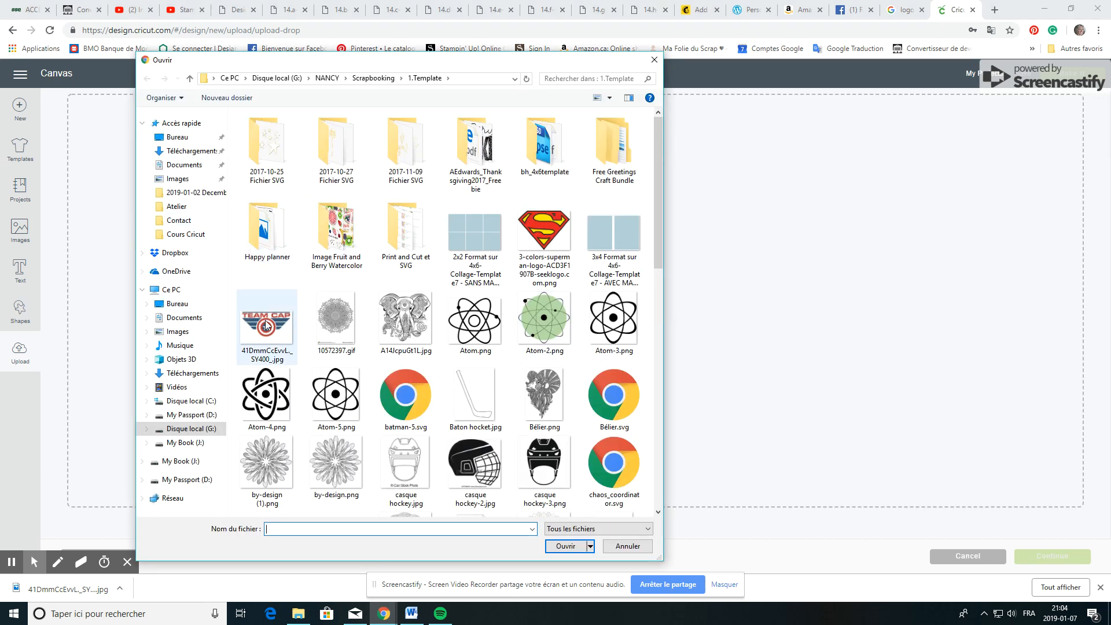
{"action": "left_click", "coordinate": [278, 334]}
{"action": "left_click", "coordinate": [572, 549]}
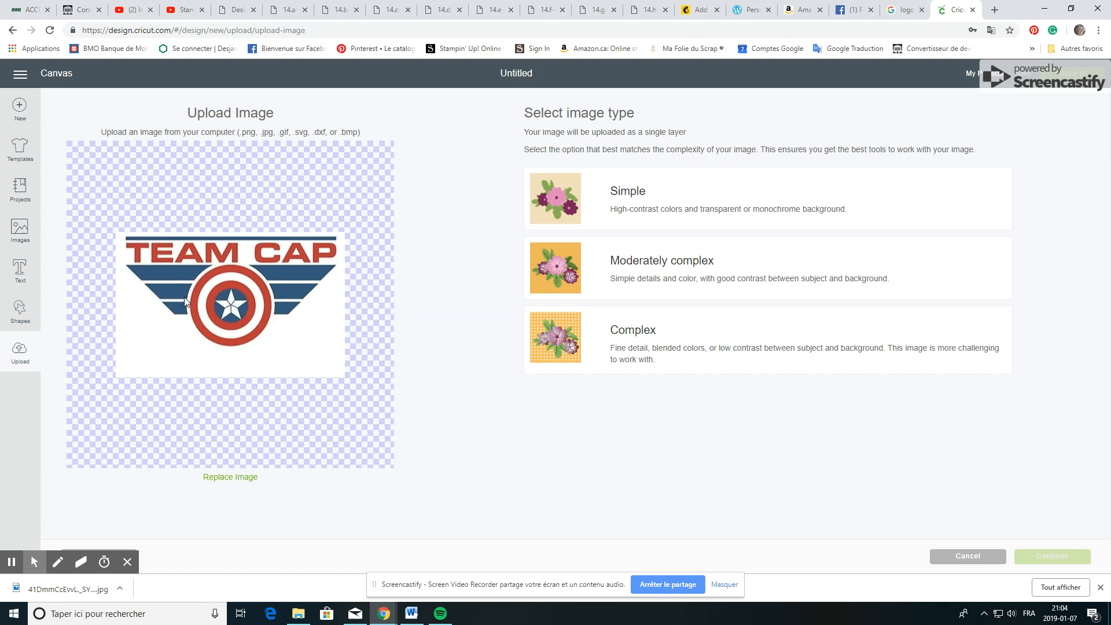
{"action": "left_click", "coordinate": [596, 206]}
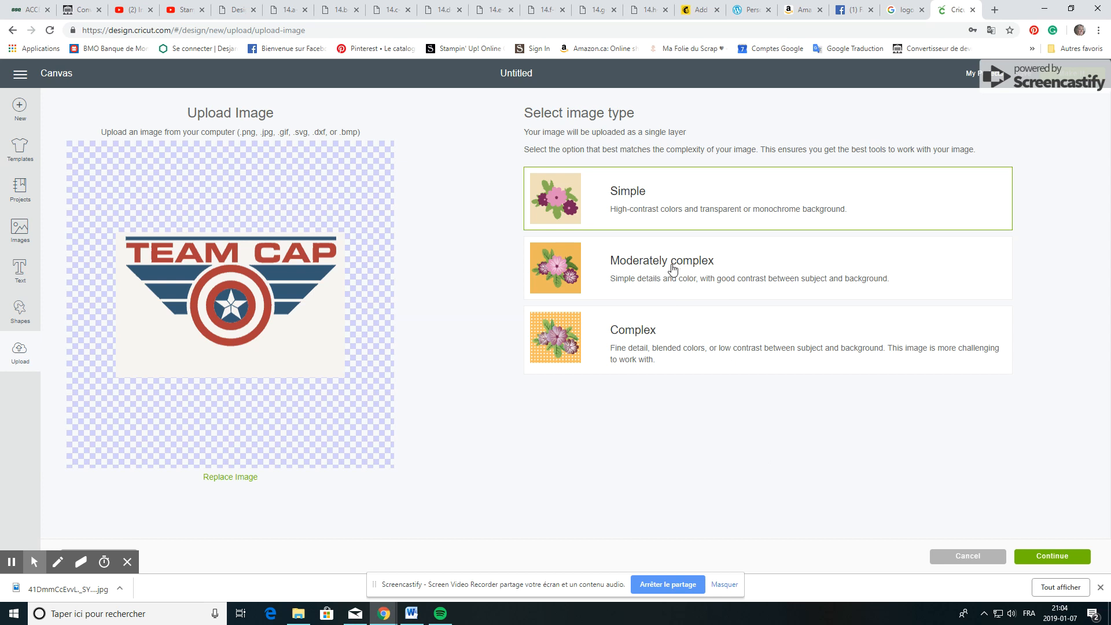
{"action": "left_click", "coordinate": [1051, 559]}
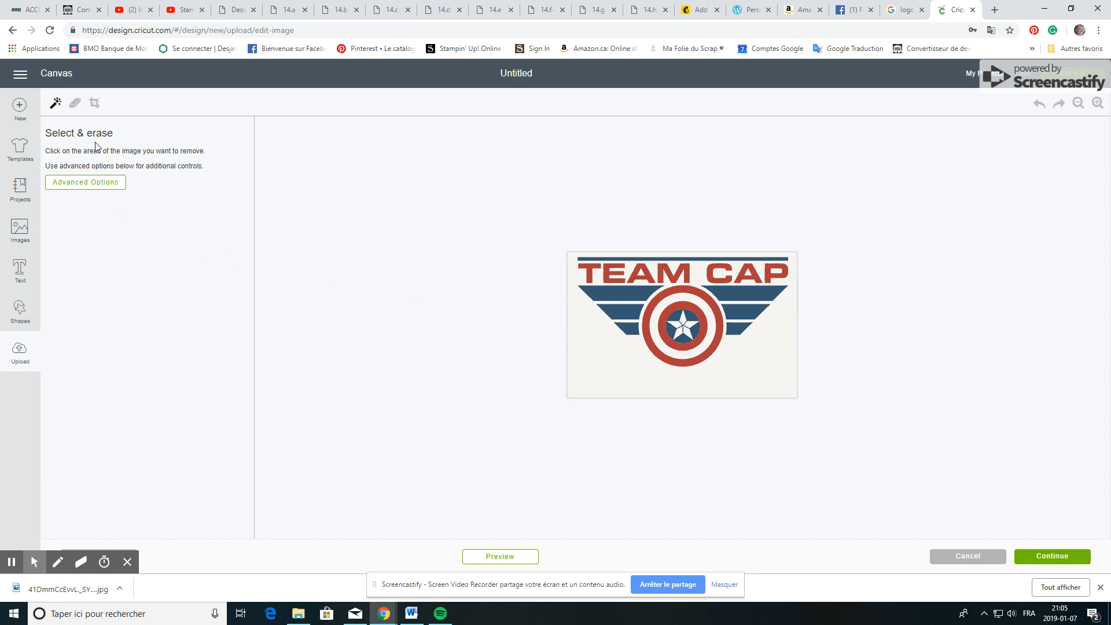
- Remove the logo's white background and the shield's white ring with Select & Erase, and check the cut preview
{"action": "left_click", "coordinate": [1097, 104]}
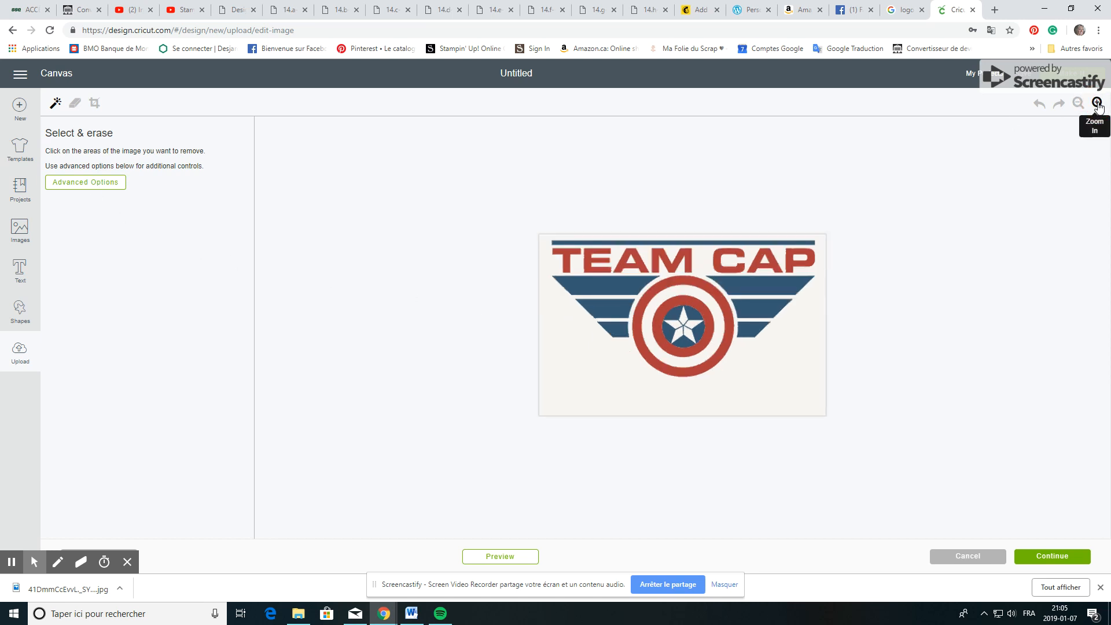
{"action": "left_click", "coordinate": [1097, 104]}
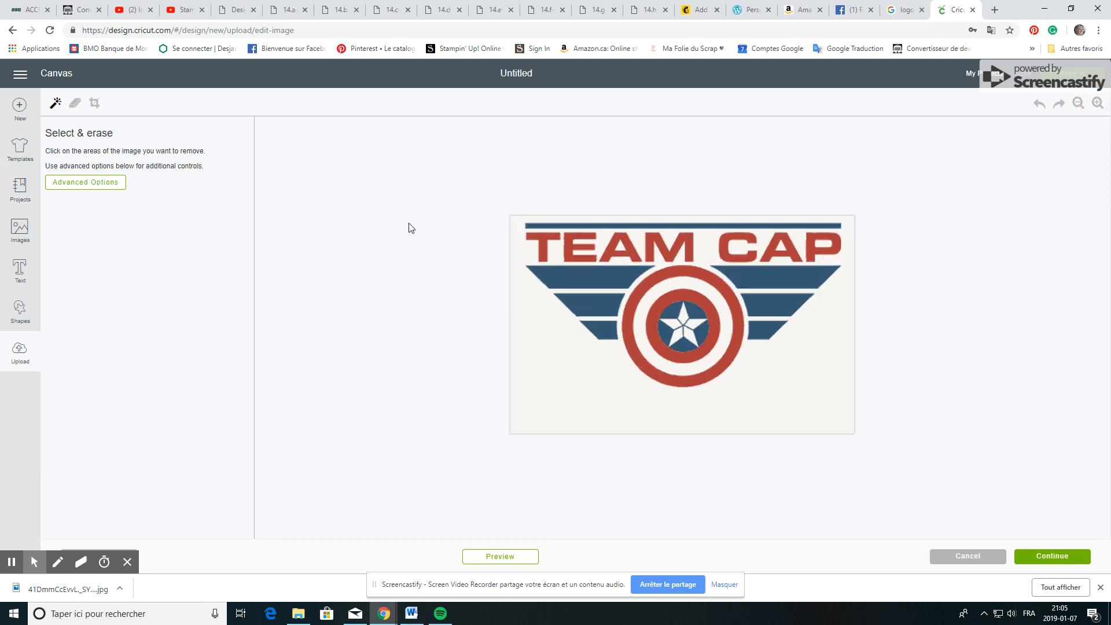
{"action": "left_click", "coordinate": [56, 107]}
{"action": "left_click", "coordinate": [533, 346]}
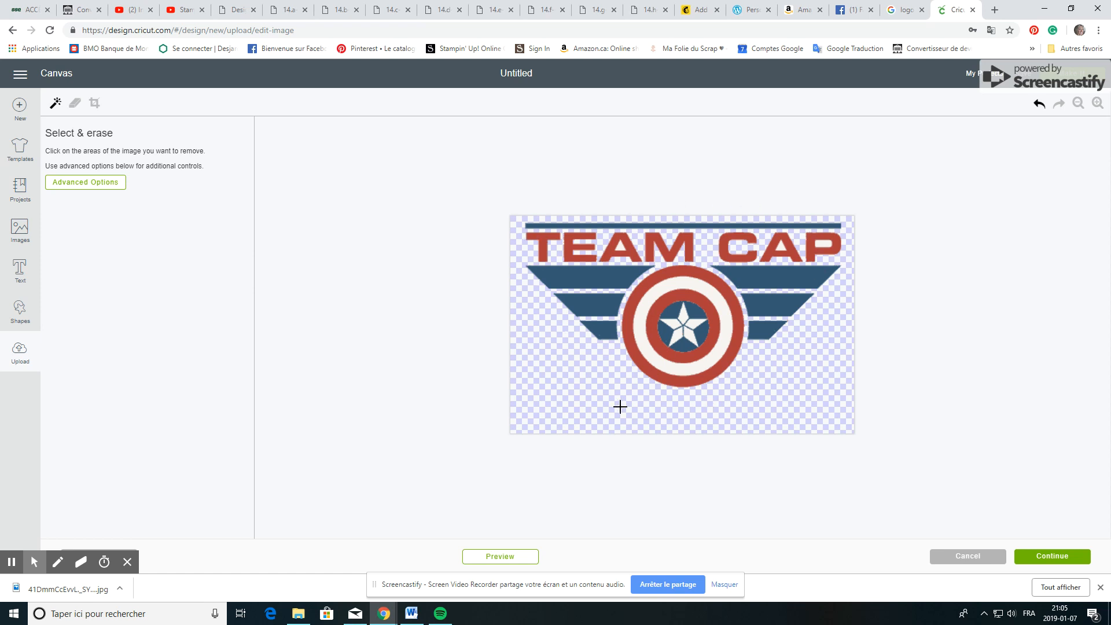
{"action": "left_click", "coordinate": [653, 356]}
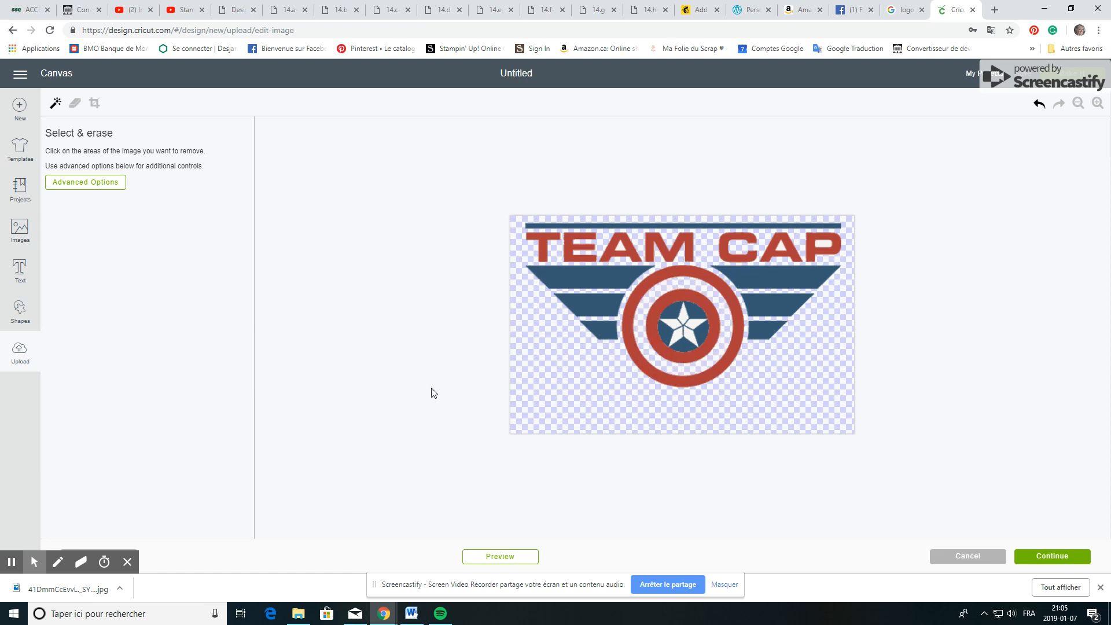
{"action": "left_click", "coordinate": [502, 560]}
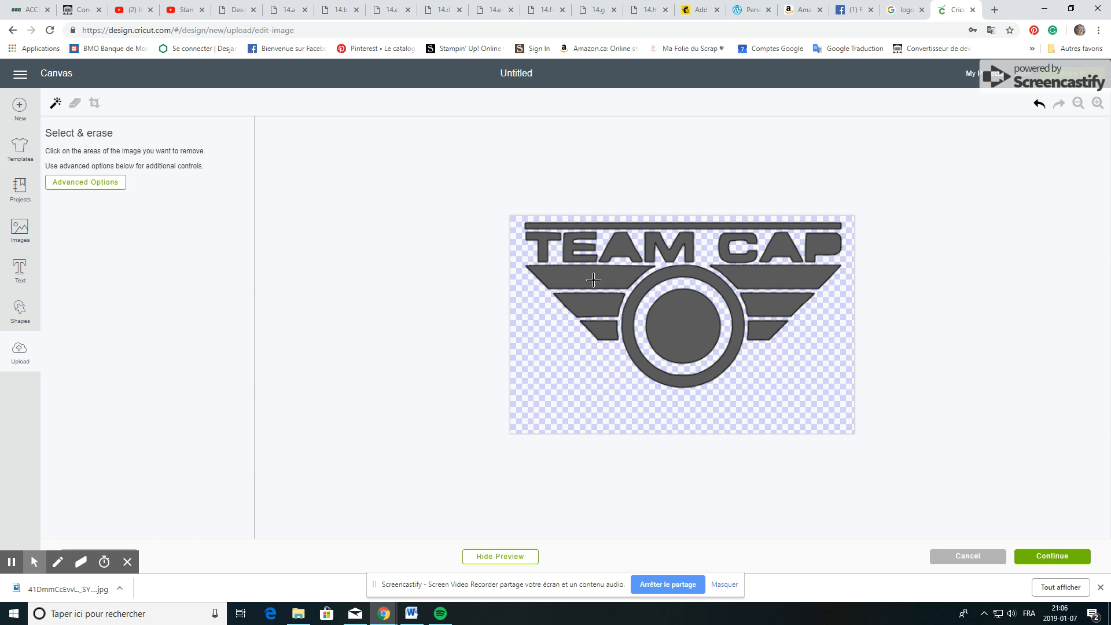
{"action": "left_click", "coordinate": [500, 557]}
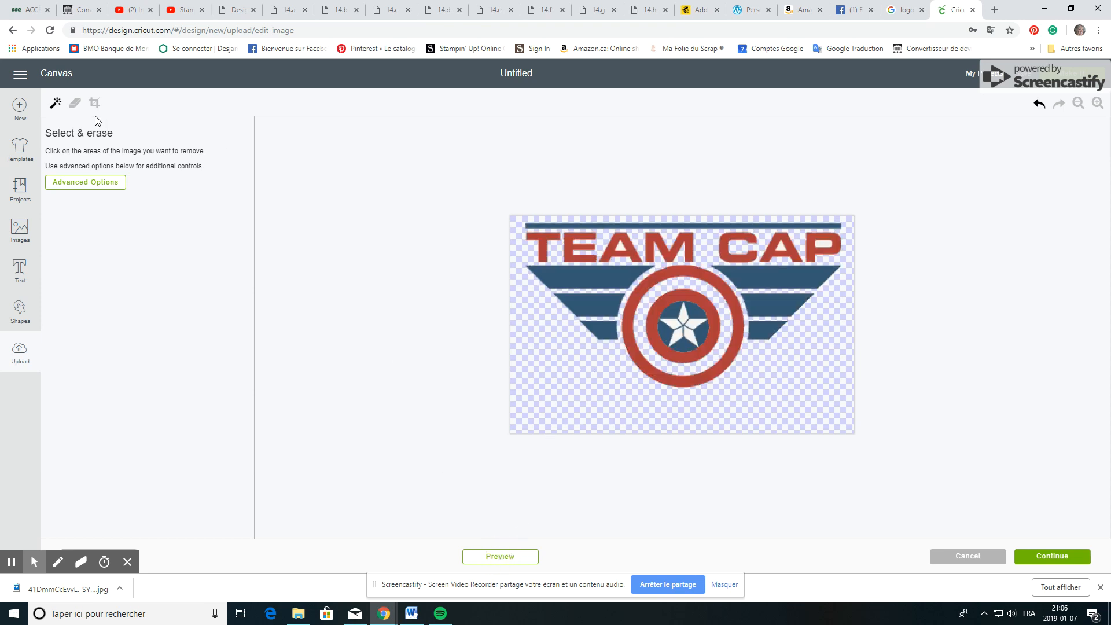
- Remove all the red letters of the words TEAM CAP with Select & Erase
{"action": "left_click", "coordinate": [75, 107]}
{"action": "left_click", "coordinate": [54, 106]}
{"action": "left_click", "coordinate": [553, 245]}
{"action": "left_click", "coordinate": [570, 247]}
{"action": "left_click", "coordinate": [604, 249]}
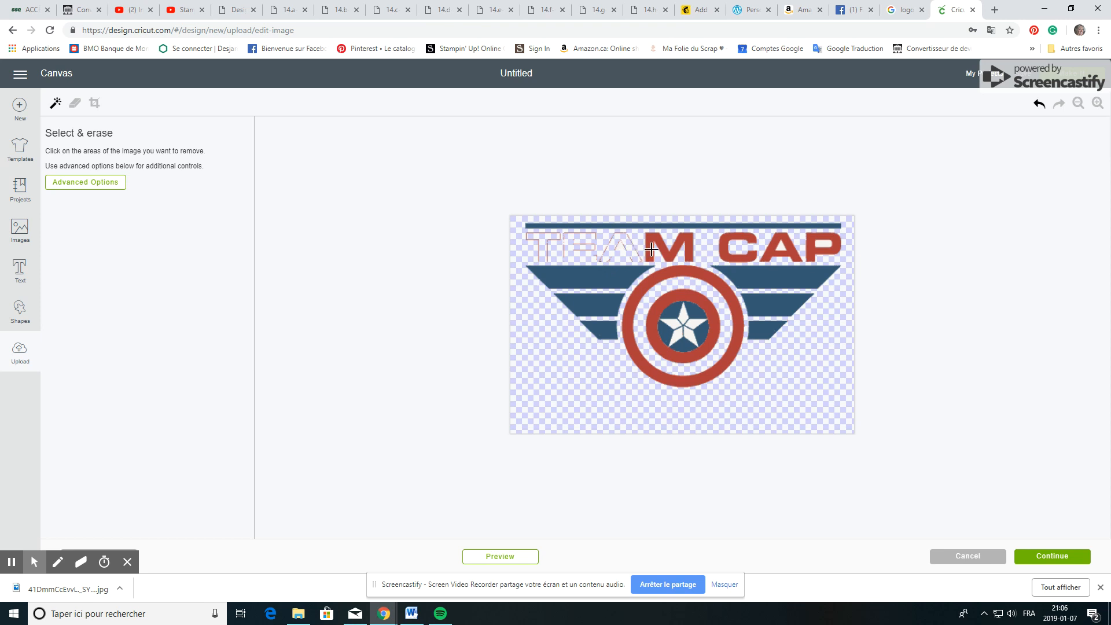
{"action": "left_click", "coordinate": [653, 248]}
{"action": "left_click", "coordinate": [730, 249]}
{"action": "left_click", "coordinate": [772, 253]}
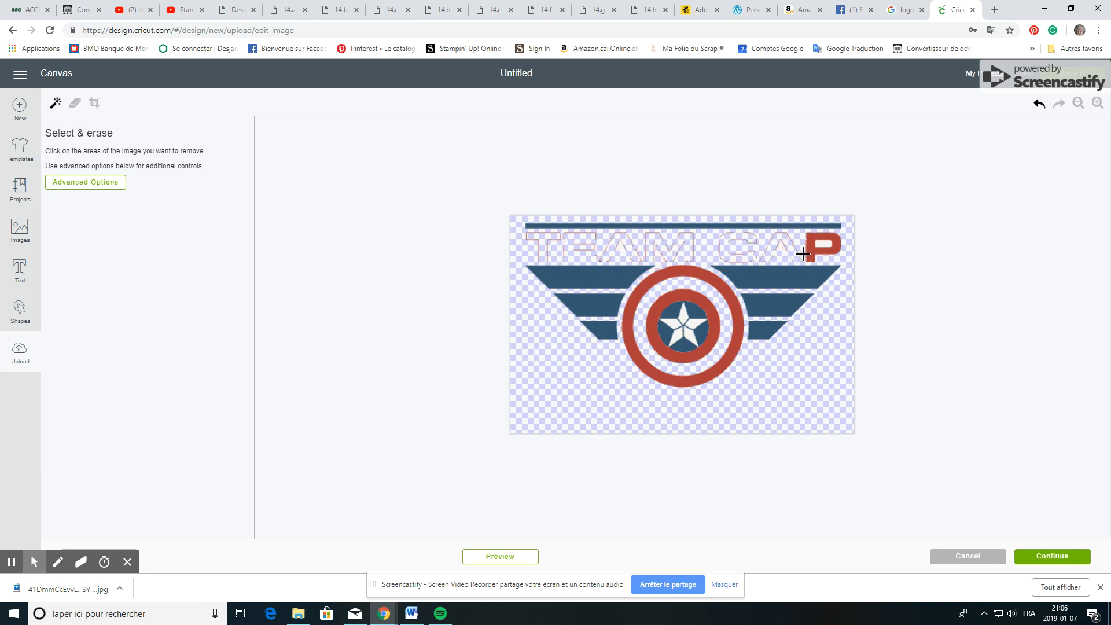
{"action": "left_click", "coordinate": [824, 250]}
- Remove the shield's two red rings and the white star, keeping the blue centre, and check the cut preview
{"action": "left_click", "coordinate": [689, 313]}
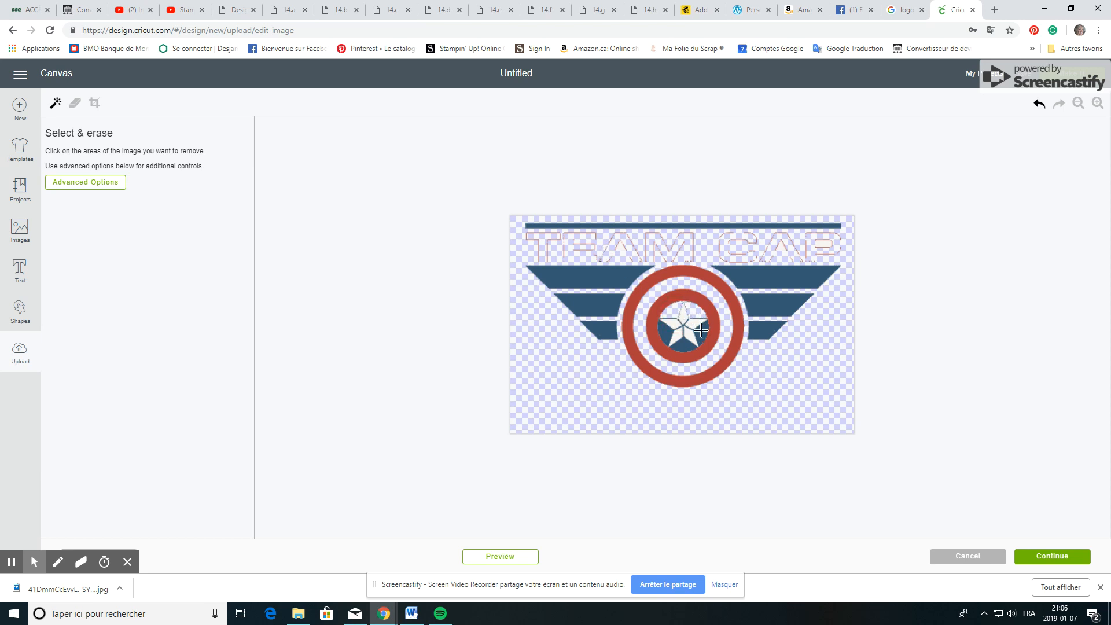
{"action": "left_click", "coordinate": [1039, 105]}
{"action": "left_click", "coordinate": [740, 325]}
{"action": "left_click", "coordinate": [716, 329]}
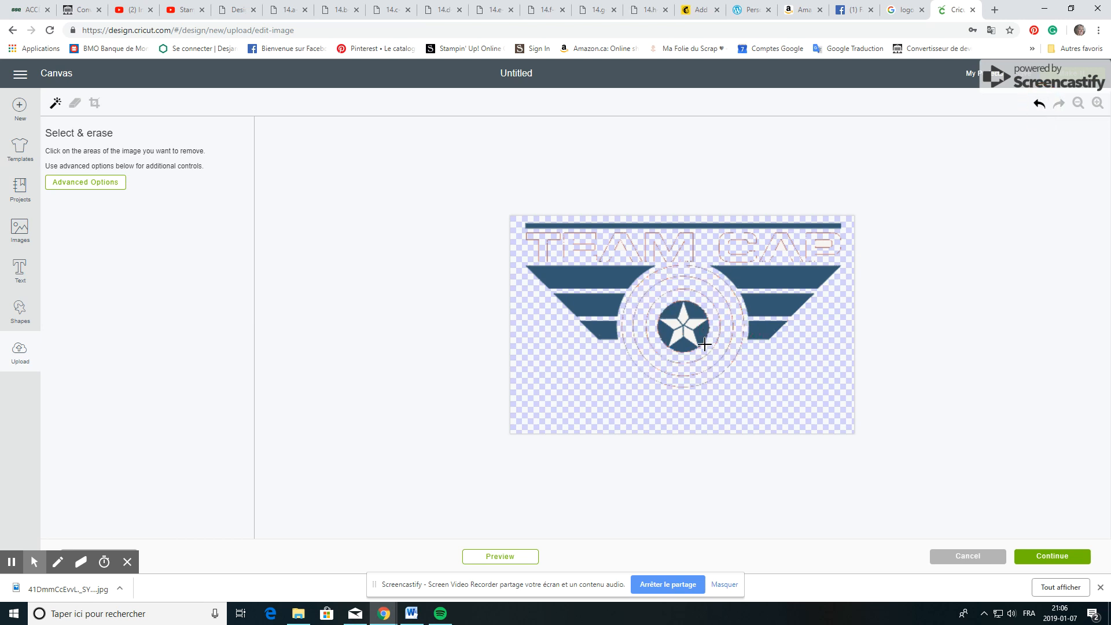
{"action": "left_click", "coordinate": [680, 320]}
{"action": "left_click", "coordinate": [499, 556]}
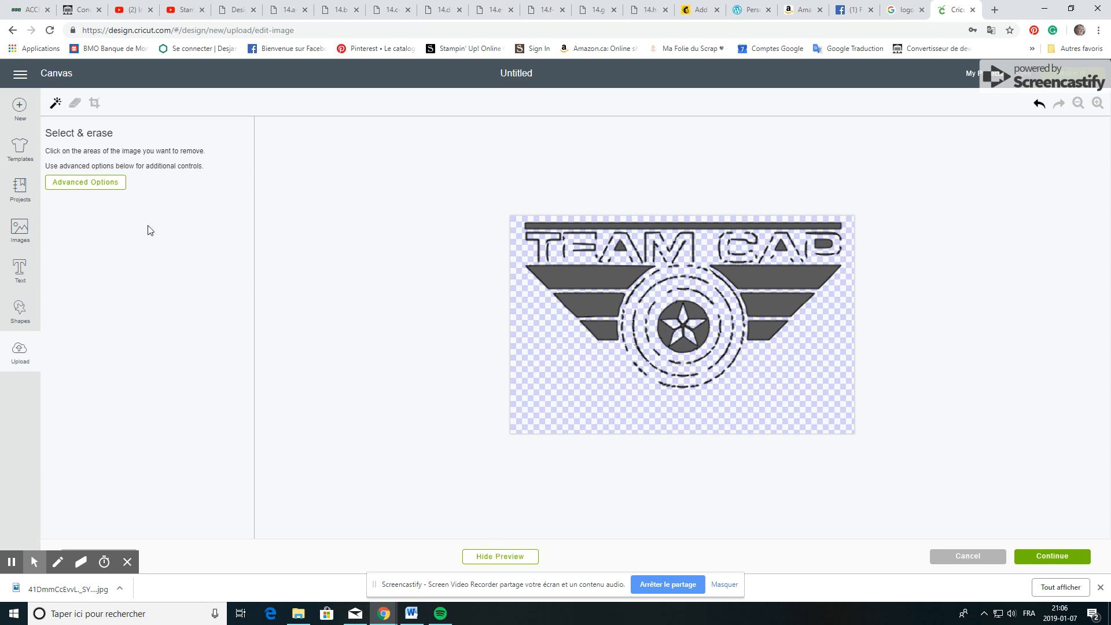
{"action": "left_click", "coordinate": [465, 559]}
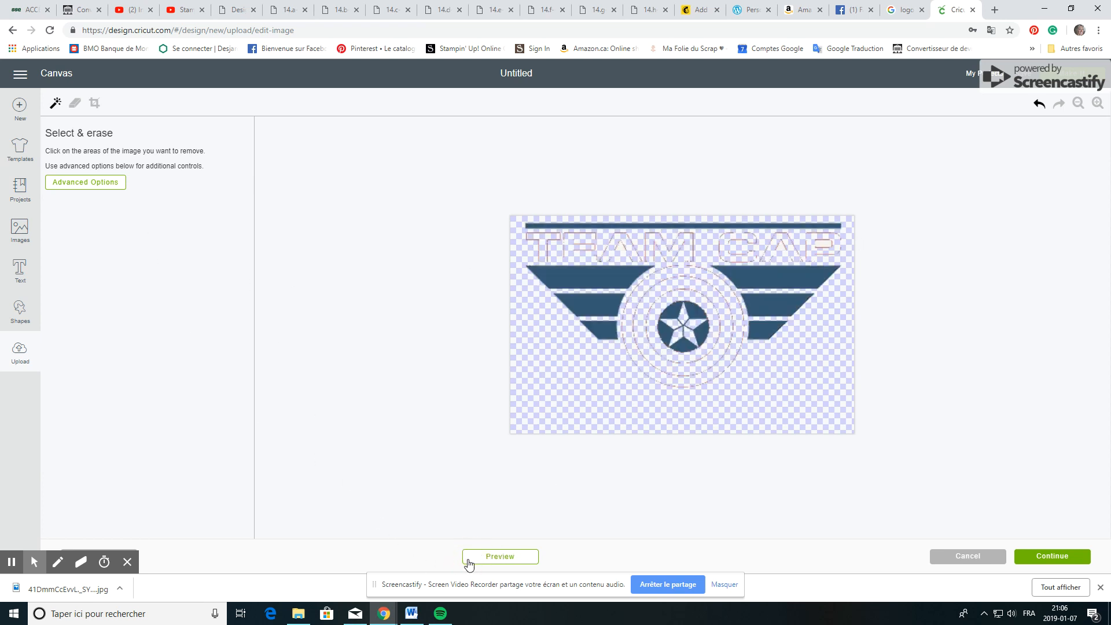
- Slightly enlarge the eraser and wipe away the leftover outlines of the TEAM CAP letters
{"action": "left_click", "coordinate": [75, 104]}
{"action": "left_click", "coordinate": [76, 104]}
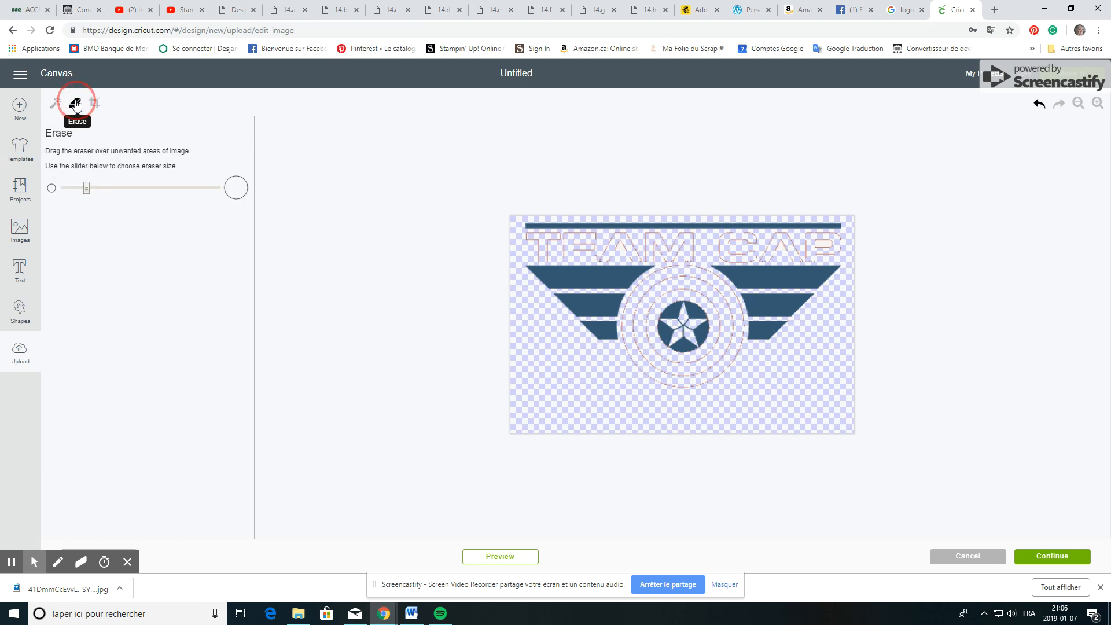
{"action": "left_click", "coordinate": [1098, 104]}
{"action": "left_click", "coordinate": [1097, 104]}
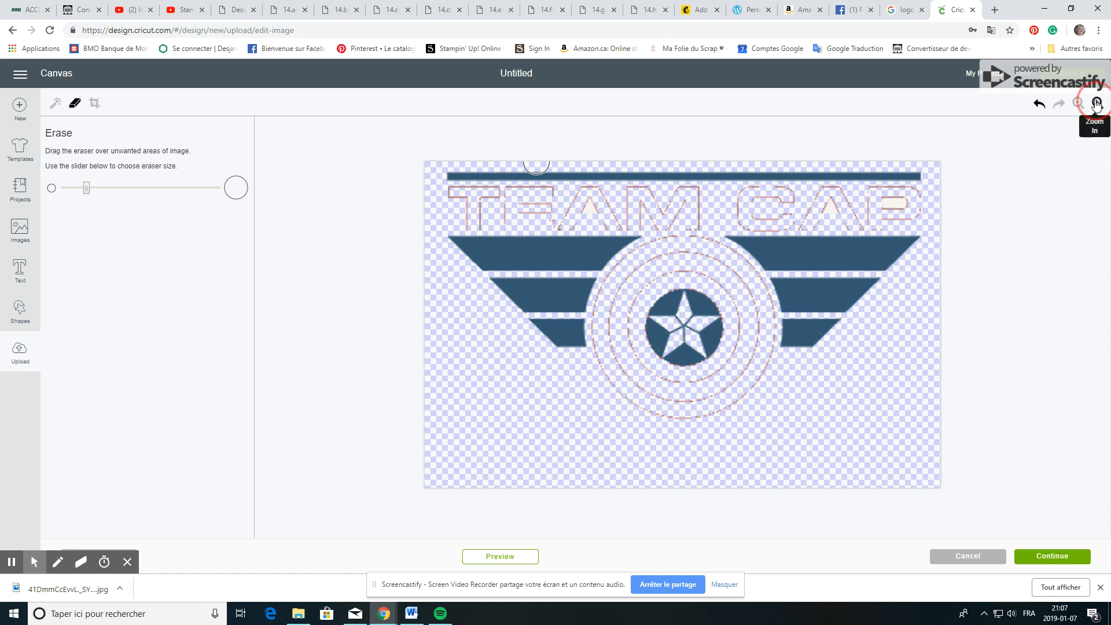
{"action": "left_click", "coordinate": [99, 188]}
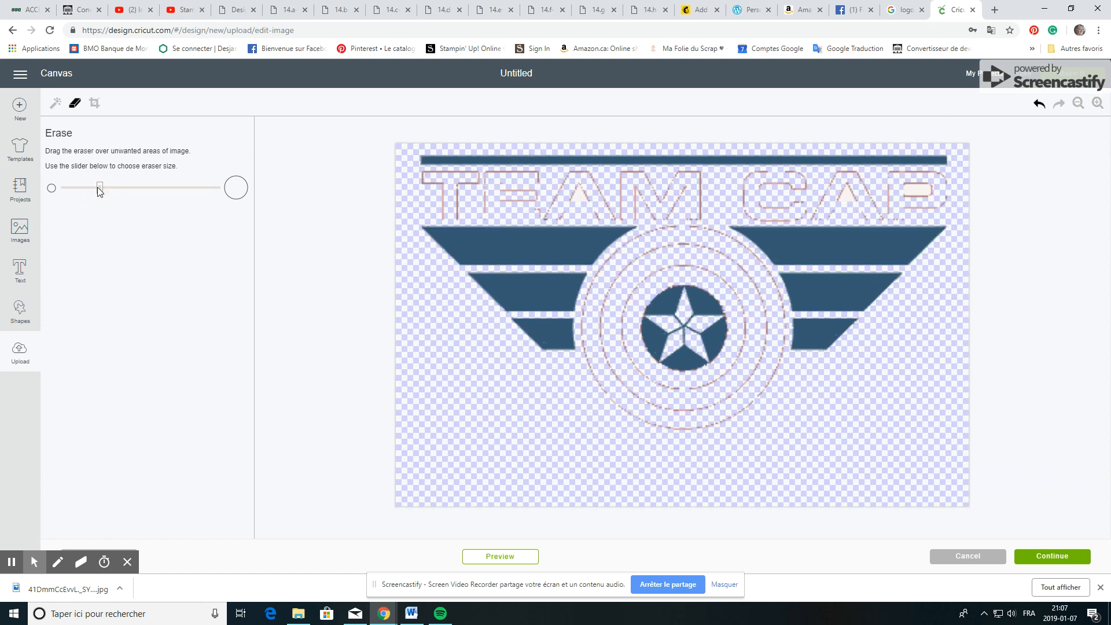
{"action": "left_click", "coordinate": [77, 106]}
{"action": "mouse_move", "coordinate": [424, 185]}
{"action": "left_mouse_down"}
{"action": "mouse_move", "coordinate": [449, 203]}
{"action": "mouse_move", "coordinate": [492, 187]}
{"action": "mouse_move", "coordinate": [495, 199]}
{"action": "mouse_move", "coordinate": [567, 190]}
{"action": "mouse_move", "coordinate": [621, 203]}
{"action": "mouse_move", "coordinate": [634, 187]}
{"action": "mouse_move", "coordinate": [657, 205]}
{"action": "mouse_move", "coordinate": [693, 185]}
{"action": "mouse_move", "coordinate": [701, 200]}
{"action": "mouse_move", "coordinate": [642, 204]}
{"action": "mouse_move", "coordinate": [802, 196]}
{"action": "mouse_move", "coordinate": [767, 186]}
{"action": "mouse_move", "coordinate": [822, 203]}
{"action": "mouse_move", "coordinate": [848, 190]}
{"action": "mouse_move", "coordinate": [897, 202]}
{"action": "mouse_move", "coordinate": [899, 191]}
{"action": "mouse_move", "coordinate": [944, 192]}
{"action": "mouse_move", "coordinate": [893, 183]}
{"action": "left_mouse_up"}
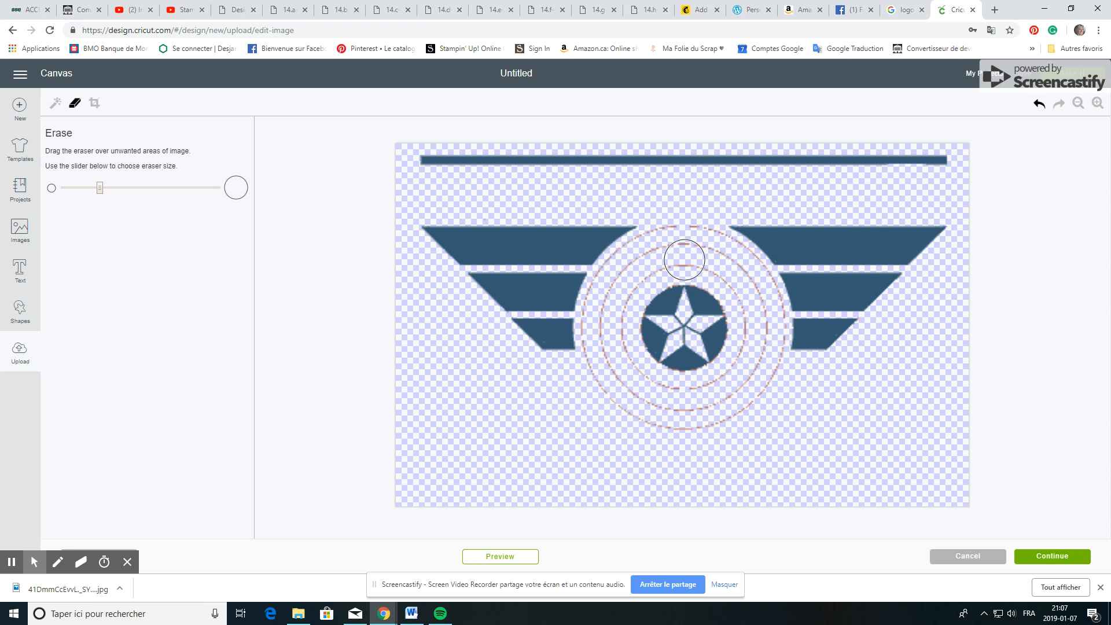
- Erase the leftover ring outlines around the star circle and check the cut preview
{"action": "mouse_move", "coordinate": [669, 248]}
{"action": "left_mouse_down"}
{"action": "mouse_move", "coordinate": [615, 275]}
{"action": "mouse_move", "coordinate": [600, 329]}
{"action": "mouse_move", "coordinate": [633, 396]}
{"action": "mouse_move", "coordinate": [713, 415]}
{"action": "mouse_move", "coordinate": [741, 396]}
{"action": "mouse_move", "coordinate": [769, 338]}
{"action": "mouse_move", "coordinate": [764, 307]}
{"action": "mouse_move", "coordinate": [710, 247]}
{"action": "mouse_move", "coordinate": [677, 241]}
{"action": "mouse_move", "coordinate": [632, 277]}
{"action": "mouse_move", "coordinate": [615, 301]}
{"action": "mouse_move", "coordinate": [636, 377]}
{"action": "mouse_move", "coordinate": [718, 387]}
{"action": "left_mouse_up"}
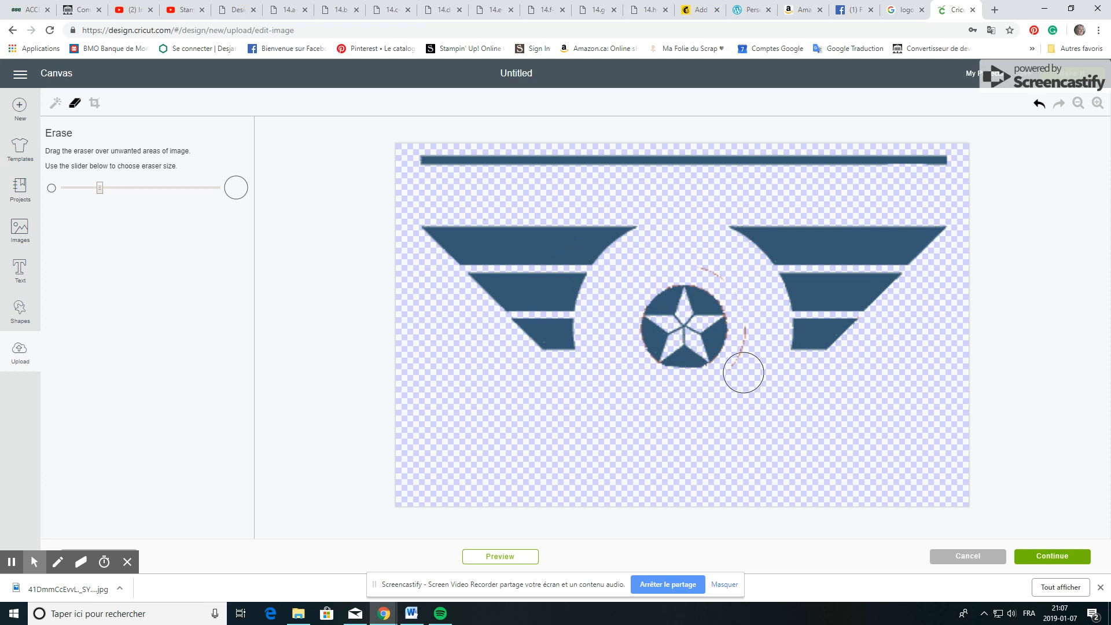
{"action": "mouse_move", "coordinate": [739, 367]}
{"action": "left_mouse_down"}
{"action": "mouse_move", "coordinate": [738, 380]}
{"action": "mouse_move", "coordinate": [752, 337]}
{"action": "mouse_move", "coordinate": [741, 291]}
{"action": "mouse_move", "coordinate": [709, 262]}
{"action": "left_mouse_up"}
{"action": "left_click", "coordinate": [500, 557]}
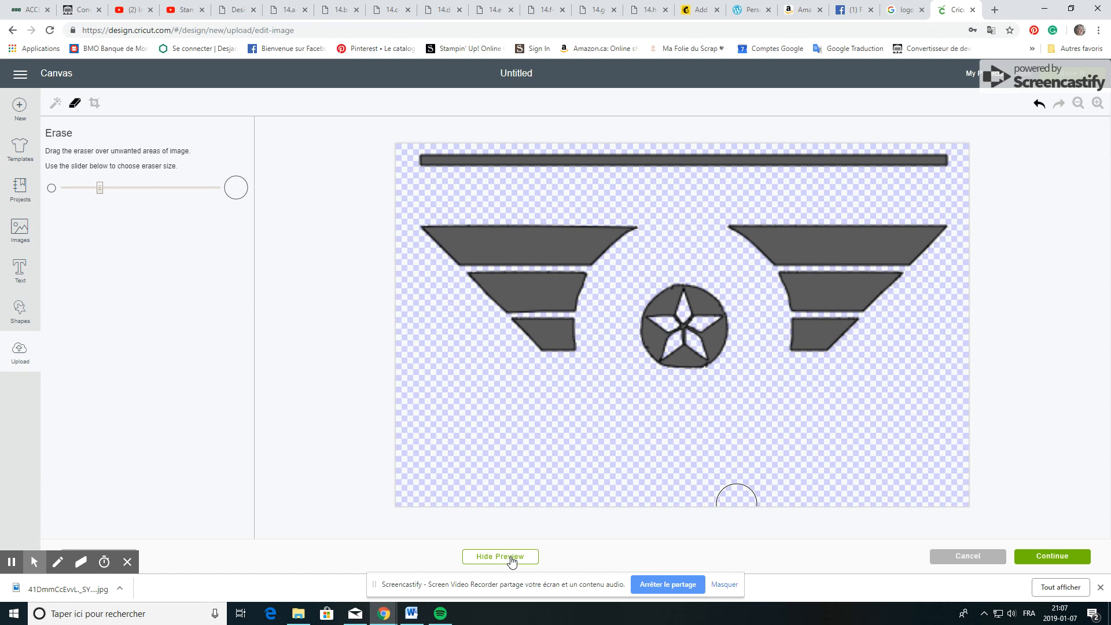
{"action": "left_click", "coordinate": [511, 557]}
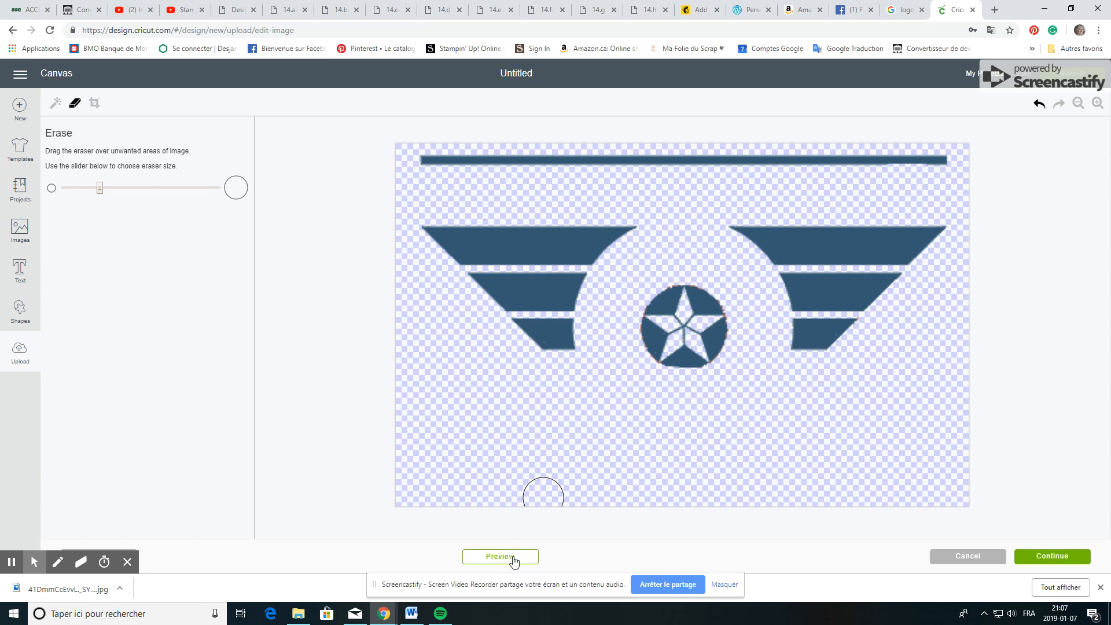
- Check the cut image on the save page, return to erase the stray mark above the right wing, and continue to saving
{"action": "left_click", "coordinate": [1051, 556]}
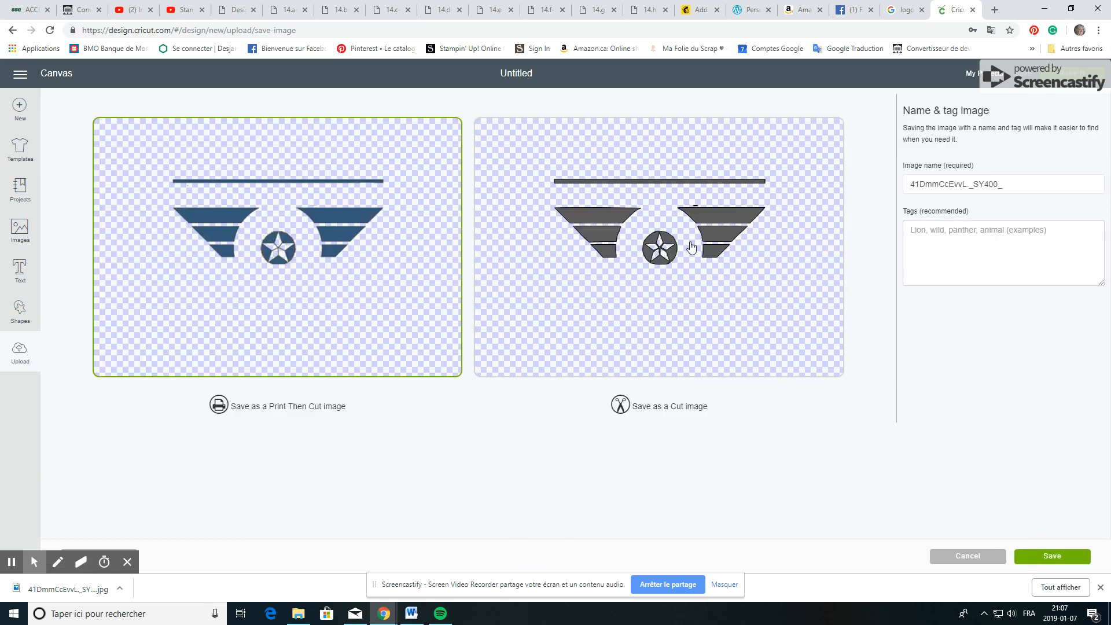
{"action": "left_click", "coordinate": [697, 206]}
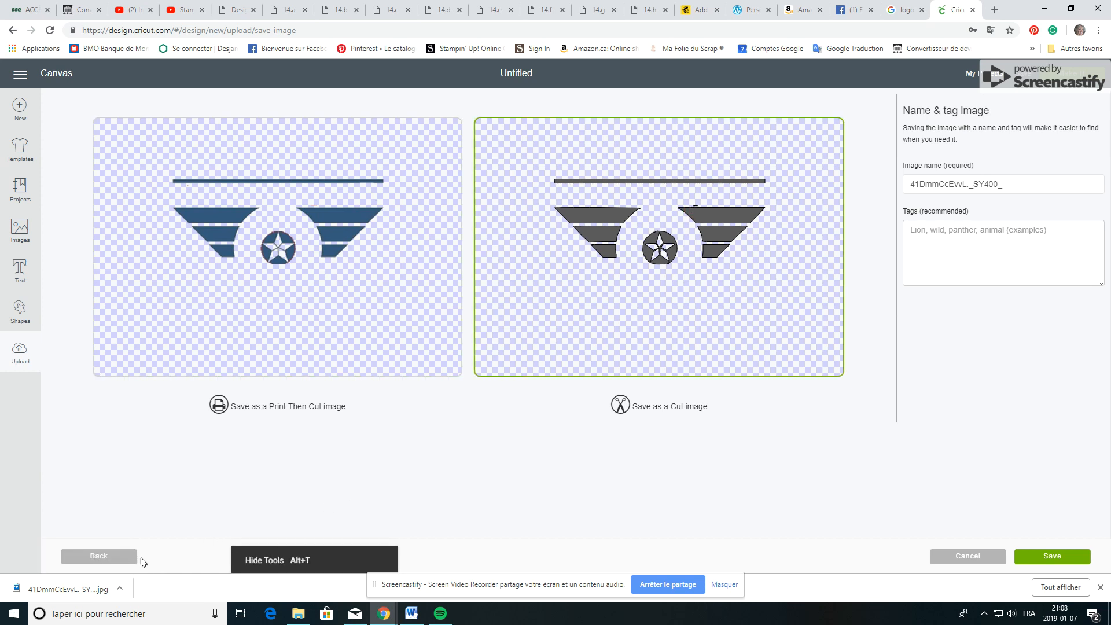
{"action": "left_click", "coordinate": [124, 557]}
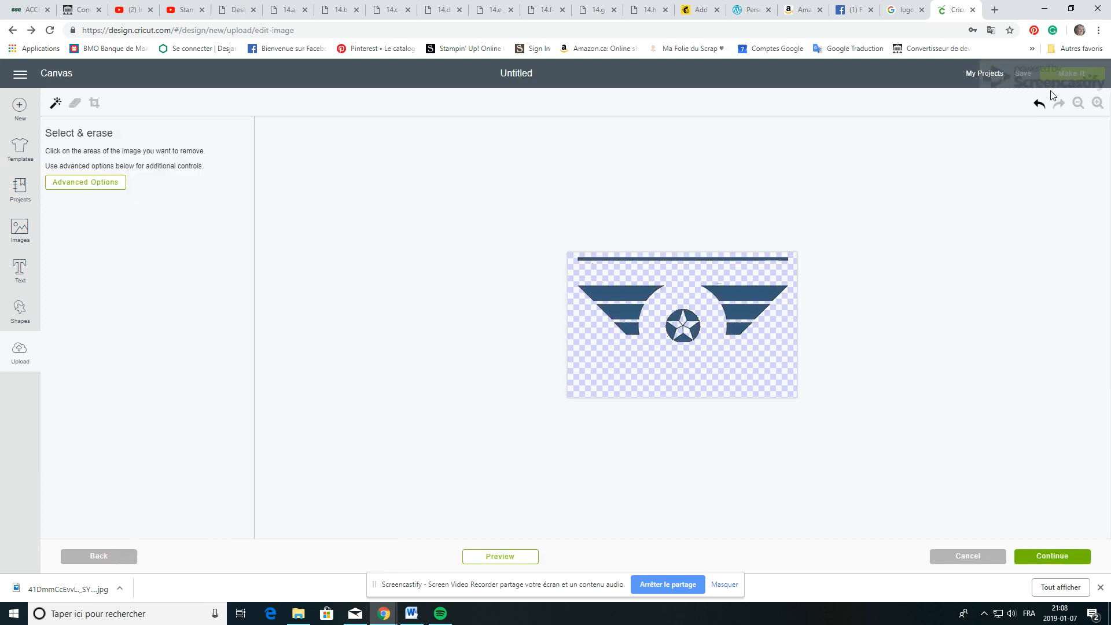
{"action": "left_click", "coordinate": [1097, 103]}
{"action": "left_click", "coordinate": [1097, 103]}
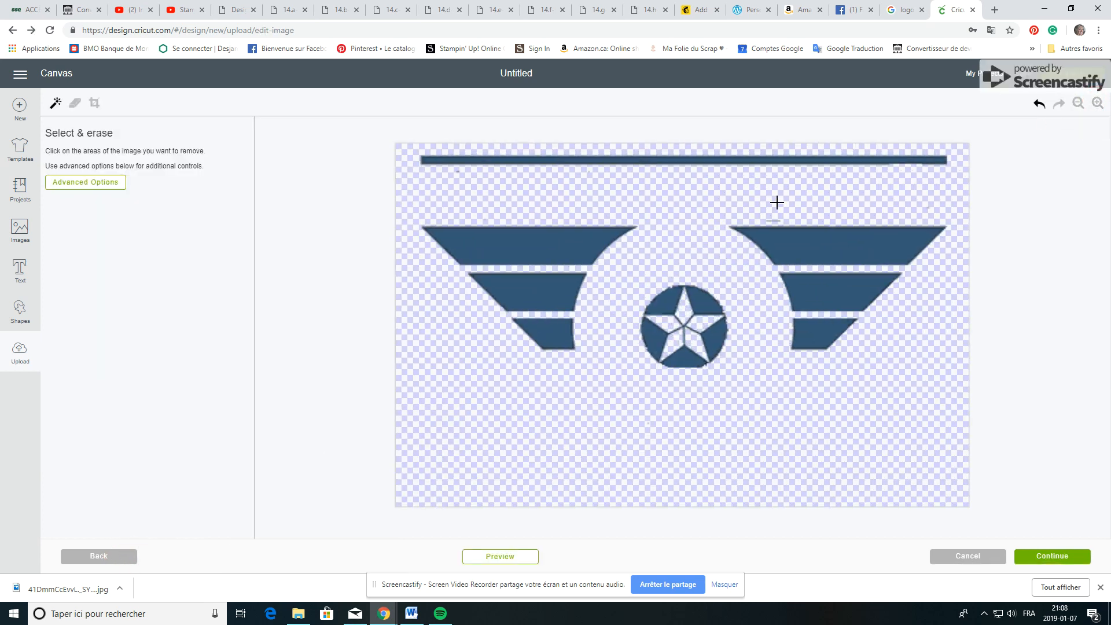
{"action": "left_click", "coordinate": [74, 103]}
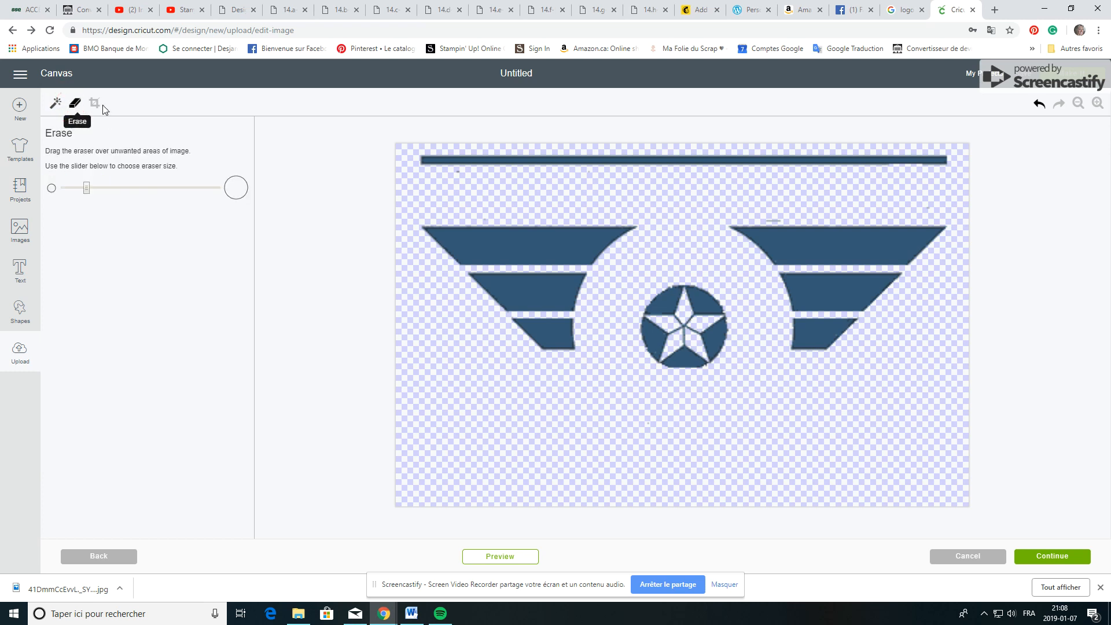
{"action": "left_click_drag", "start_coordinate": [766, 208], "coordinate": [782, 209]}
{"action": "left_click", "coordinate": [1046, 553]}
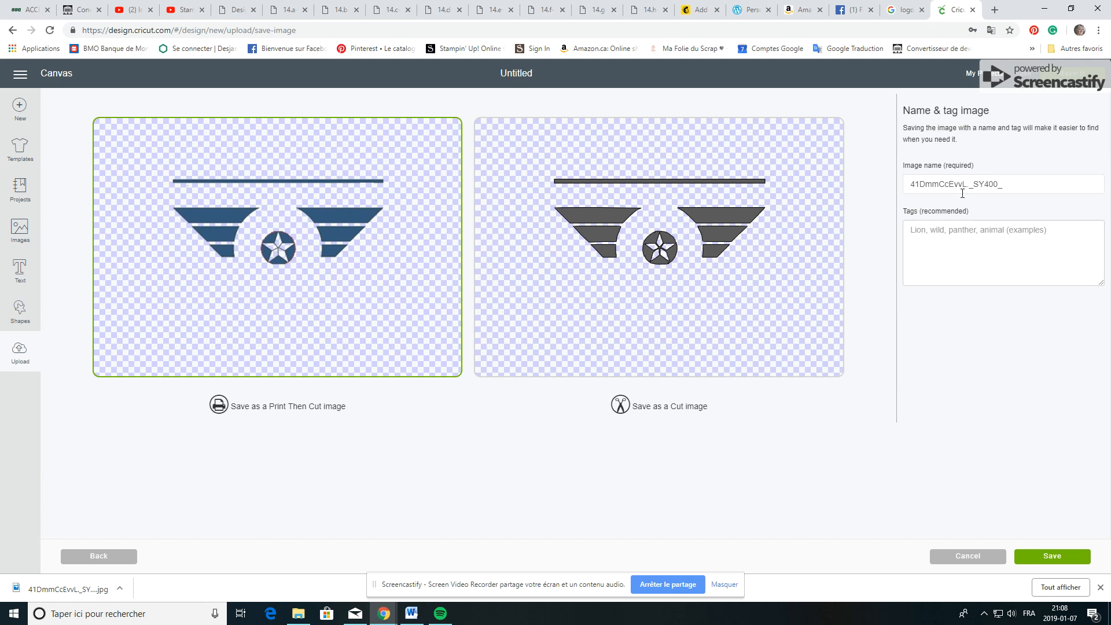
- Replace the image name with "Team Cap bleu"
{"action": "left_click_drag", "start_coordinate": [1033, 189], "coordinate": [940, 187]}
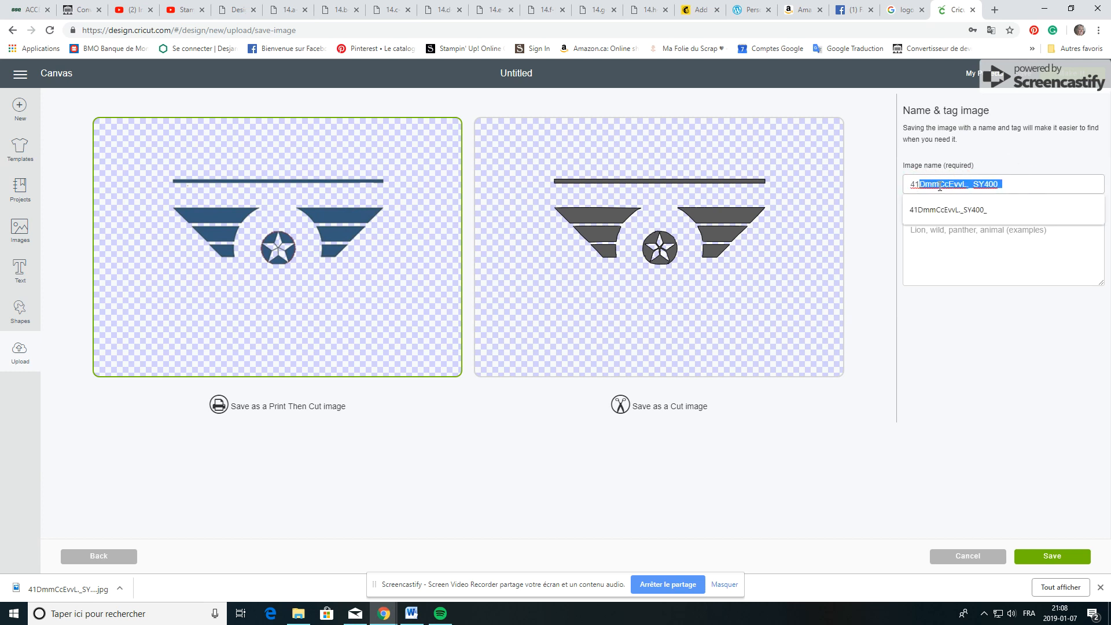
{"action": "left_click", "coordinate": [1012, 183]}
{"action": "key", "text": "BackSpace"}
{"action": "key", "text": "BackSpace"}
{"action": "key", "text": "BackSpace"}
{"action": "key", "text": "BackSpace"}
{"action": "key", "text": "BackSpace"}
{"action": "key", "text": "BackSpace"}
{"action": "key", "text": "BackSpace"}
{"action": "key", "text": "BackSpace"}
{"action": "key", "text": "BackSpace"}
{"action": "key", "text": "BackSpace"}
{"action": "key", "text": "BackSpace"}
{"action": "key", "text": "BackSpace"}
{"action": "key", "text": "BackSpace"}
{"action": "key", "text": "BackSpace"}
{"action": "key", "text": "BackSpace"}
{"action": "key", "text": "BackSpace"}
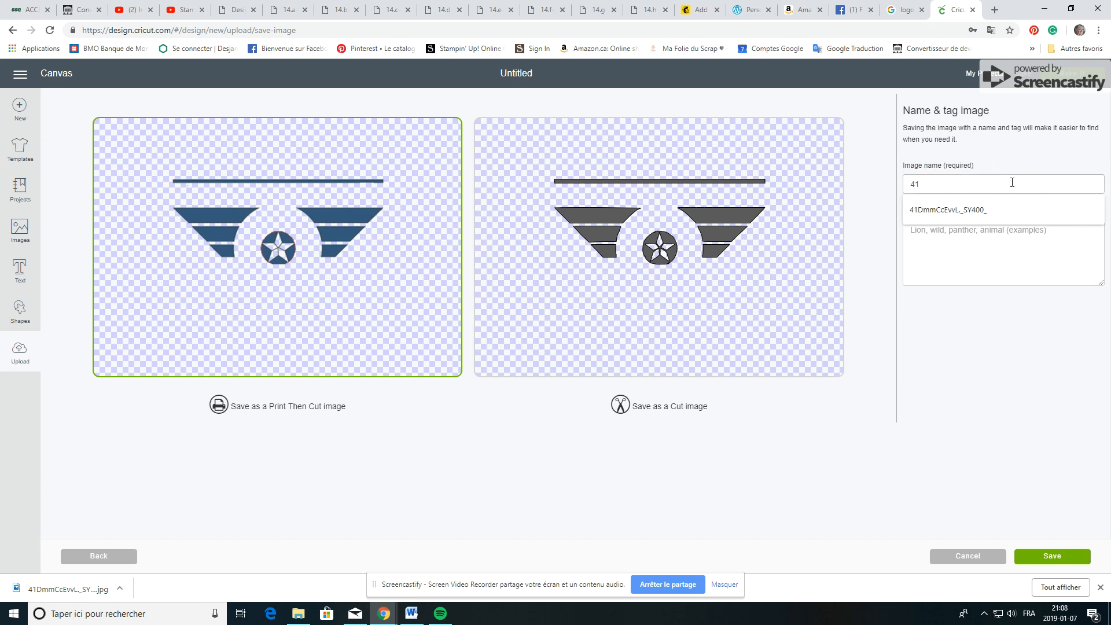
{"action": "type", "text": "TEam Cap bleu"}
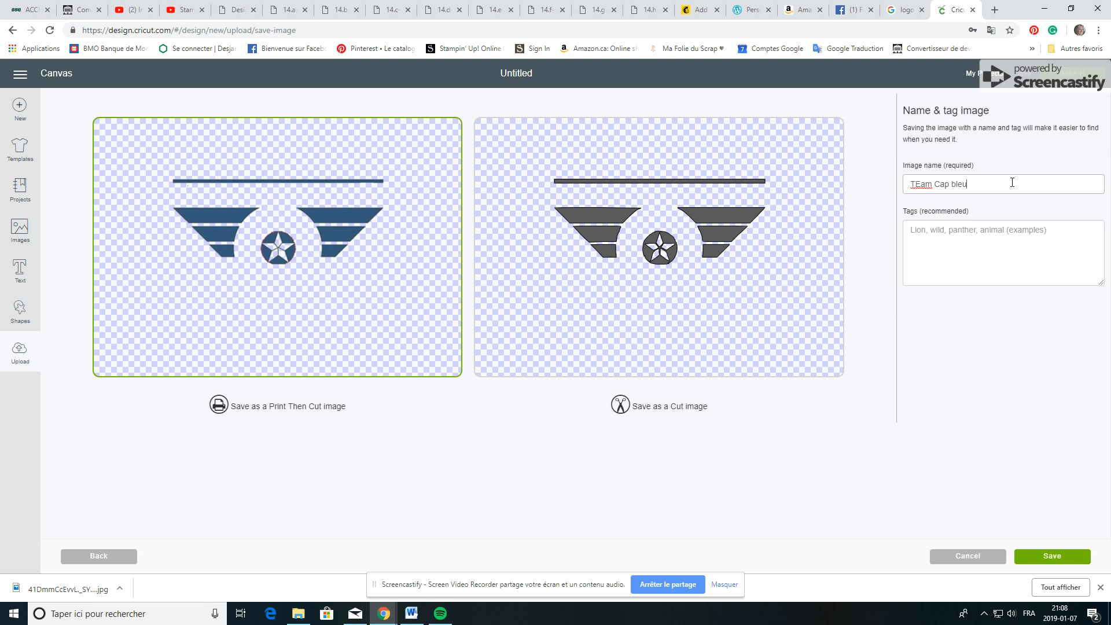
{"action": "left_click", "coordinate": [920, 184]}
{"action": "key", "text": "BackSpace"}
{"action": "type", "text": "e"}
- Tag the image "captain america team cap gilet 4 ans" and save it as a Print Then Cut image
{"action": "left_click", "coordinate": [918, 239]}
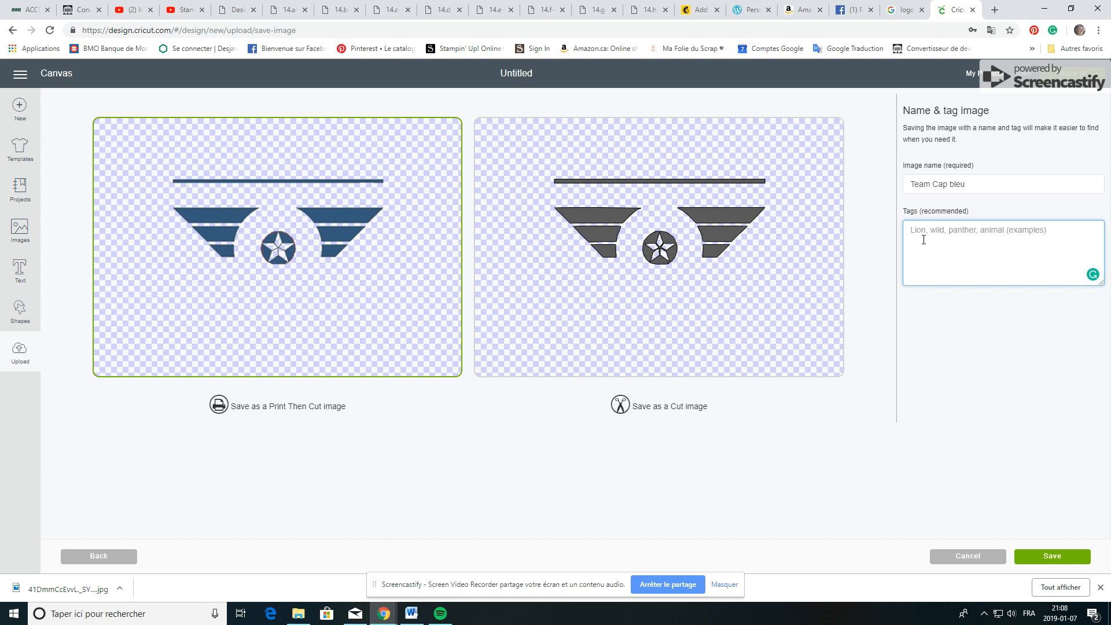
{"action": "type", "text": "captain america team cap gilet"}
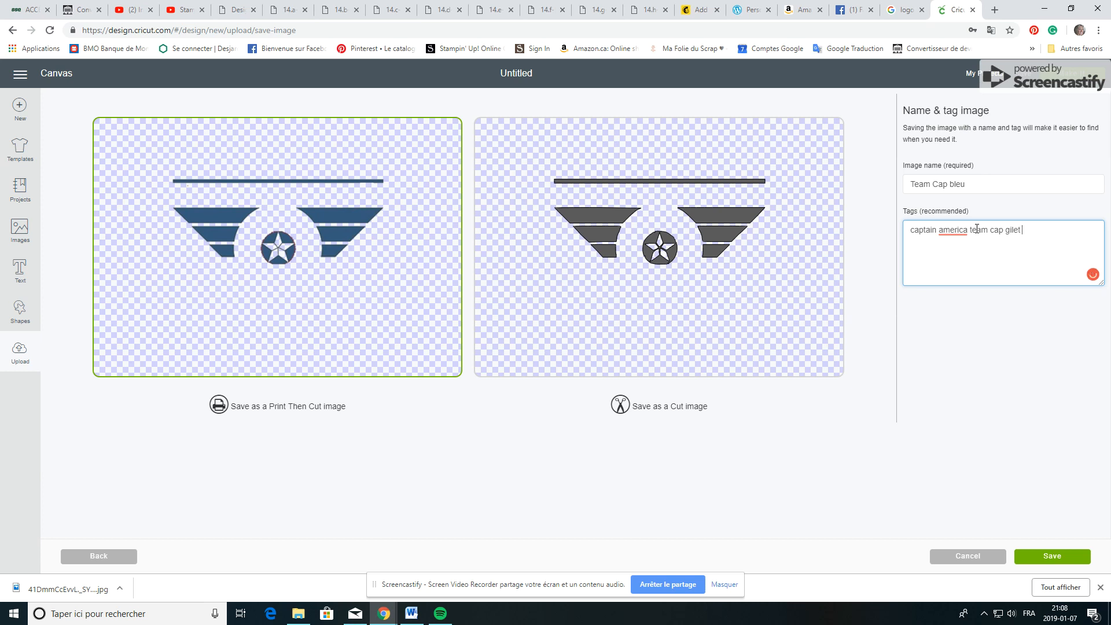
{"action": "type", "text": "4 ans"}
{"action": "left_click", "coordinate": [1053, 558]}
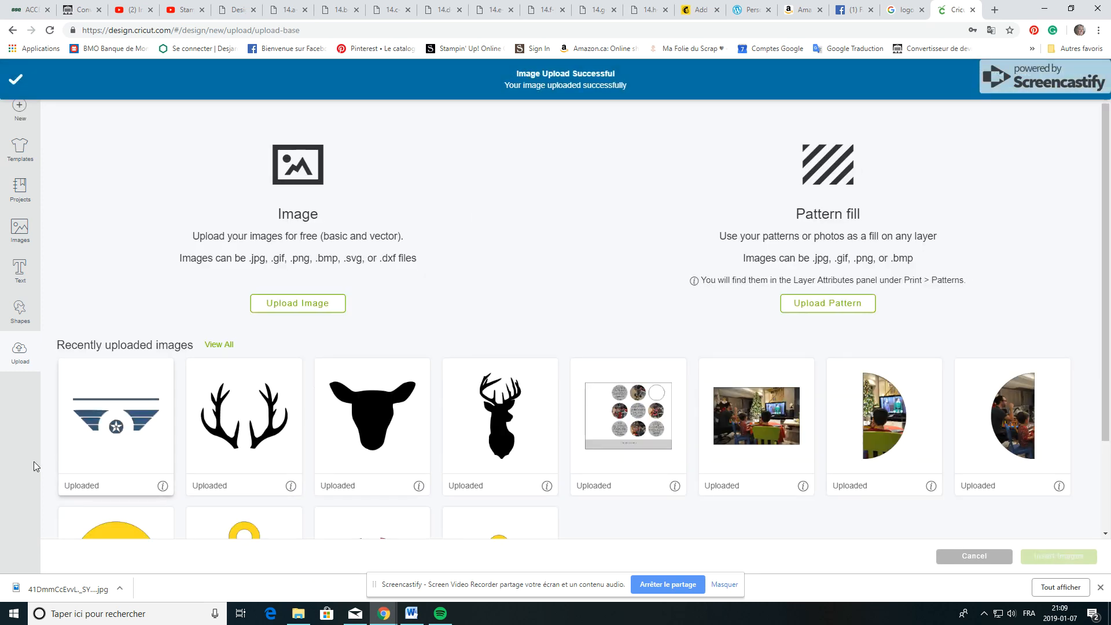
- Upload the logo file 41DmmCcEvvL._SY400_.jpg again as a Simple image and continue to background removal
{"action": "left_click", "coordinate": [115, 391]}
{"action": "left_click", "coordinate": [301, 305]}
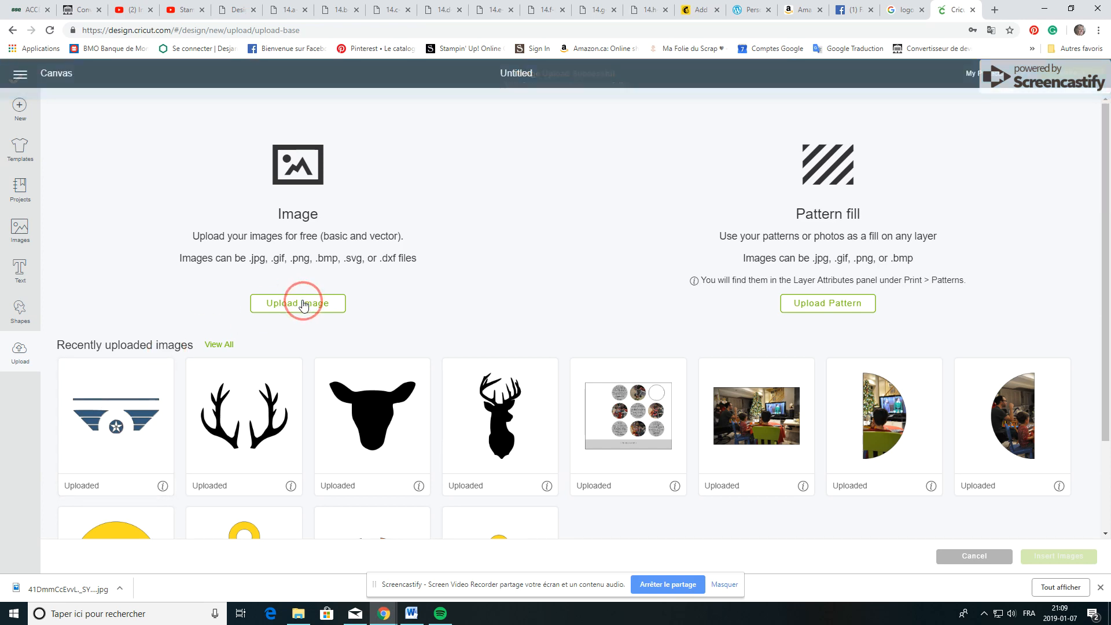
{"action": "left_click", "coordinate": [579, 320]}
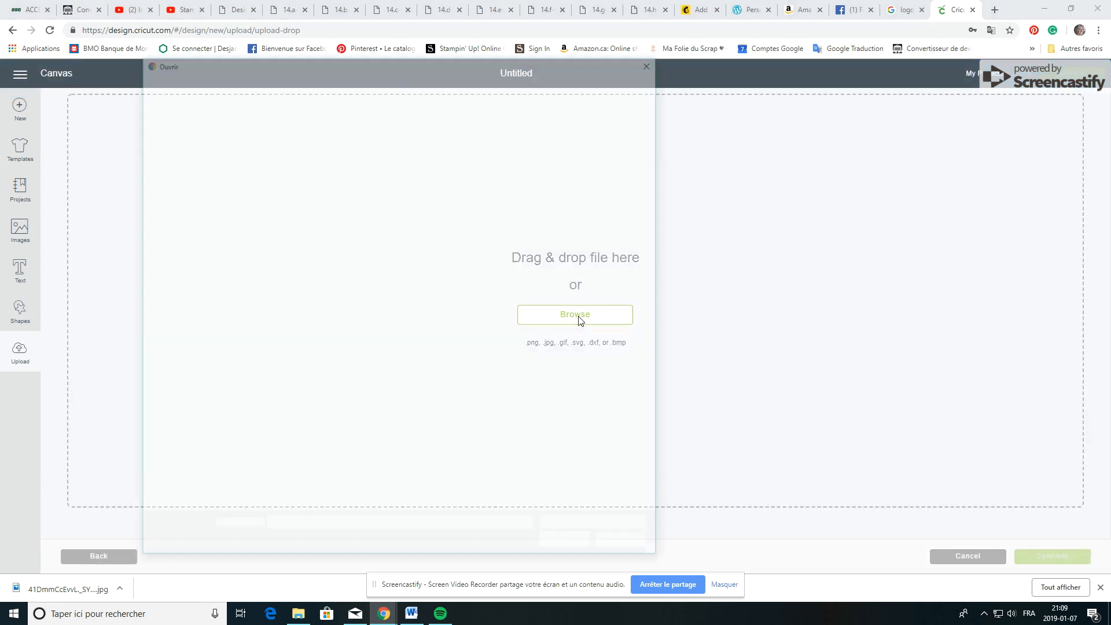
{"action": "left_click", "coordinate": [267, 324]}
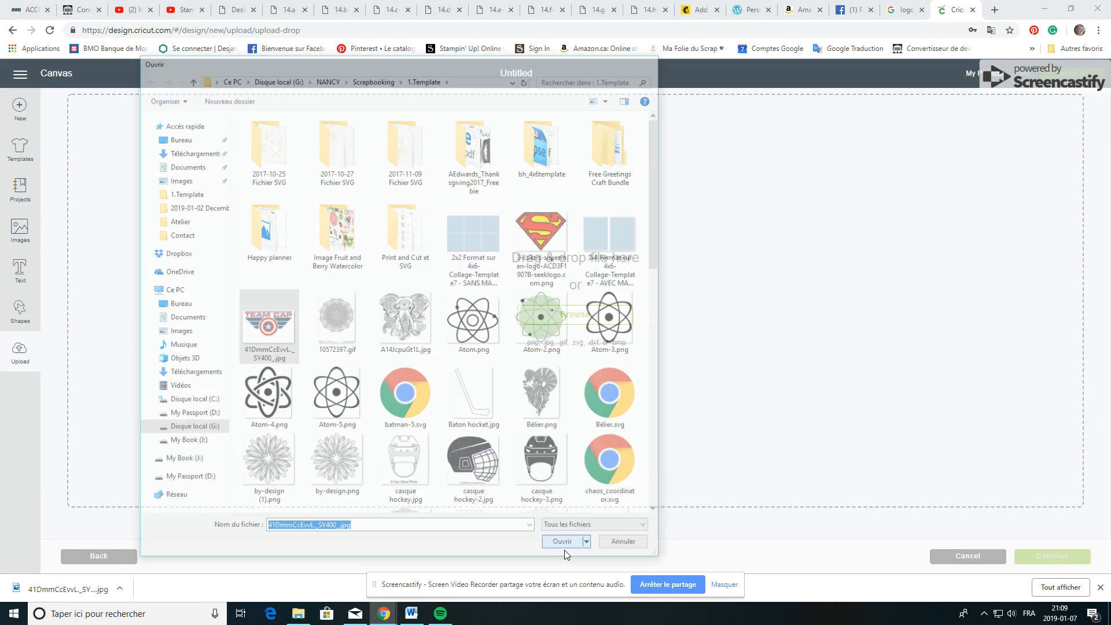
{"action": "left_click", "coordinate": [564, 546]}
{"action": "left_click", "coordinate": [634, 210]}
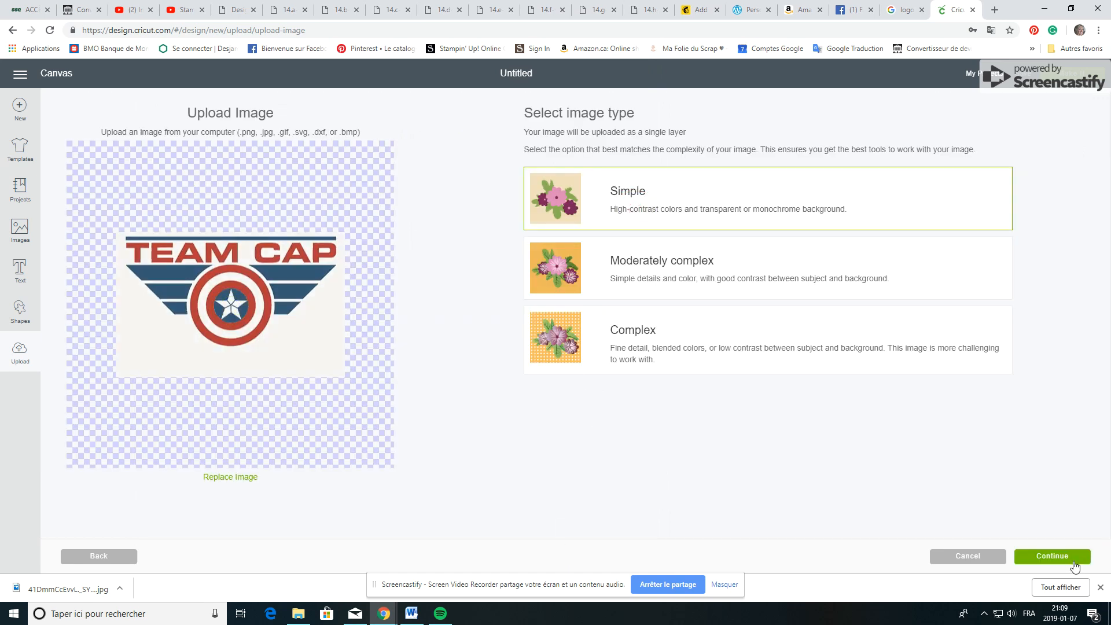
{"action": "left_click", "coordinate": [1054, 556]}
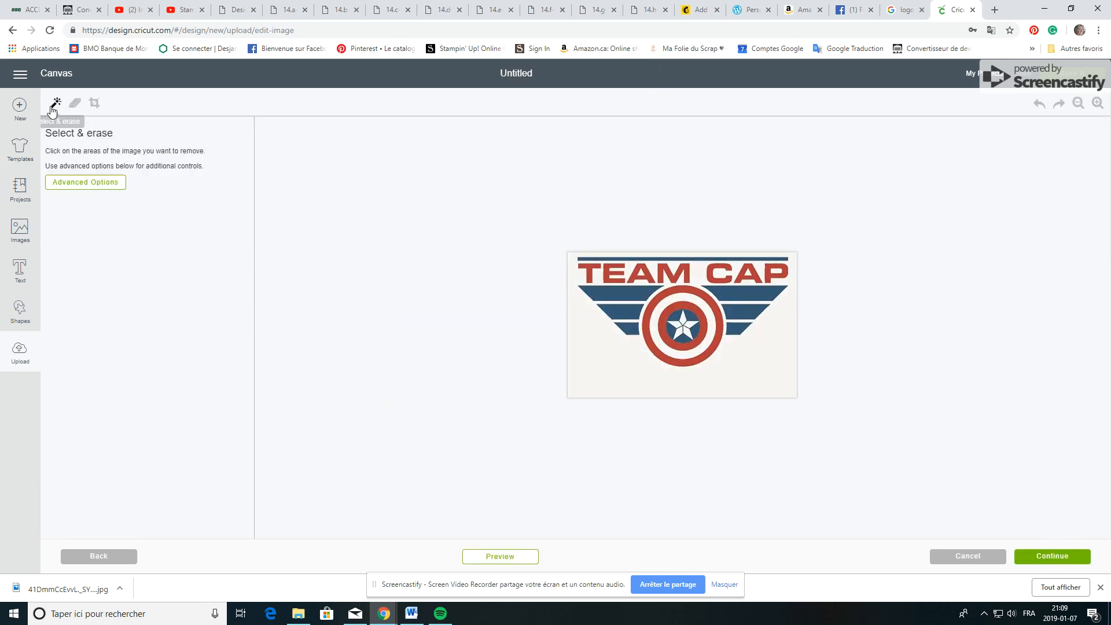
- Remove the logo's off-white background and the white ring of the shield
{"action": "left_click", "coordinate": [594, 346]}
{"action": "left_click", "coordinate": [1097, 103]}
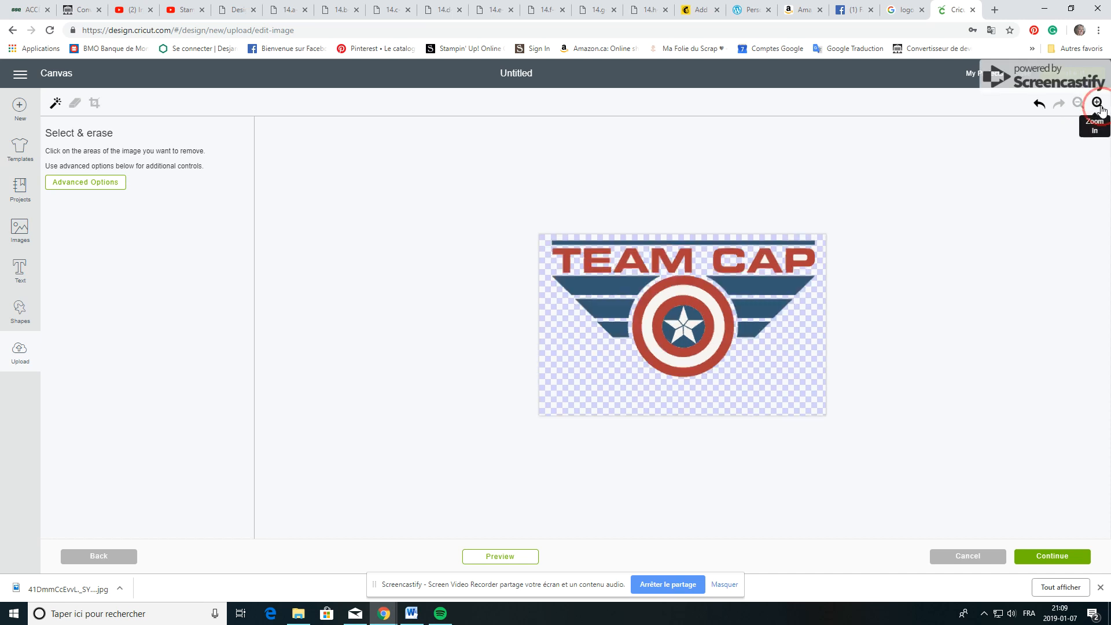
{"action": "left_click", "coordinate": [1097, 103]}
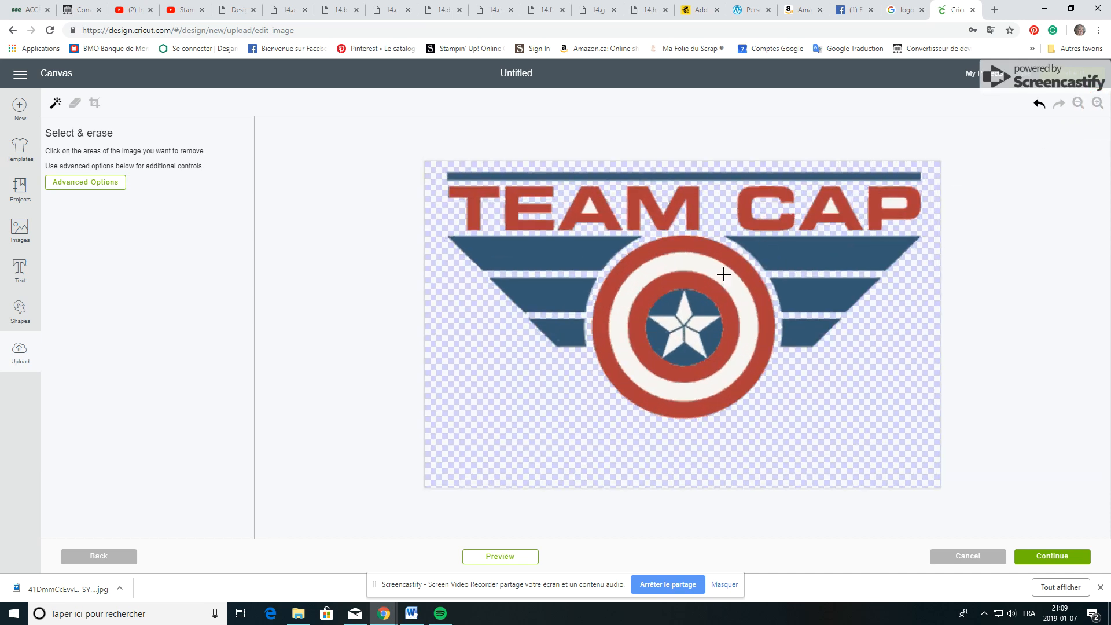
{"action": "left_click", "coordinate": [723, 274]}
- Remove the blue bar above the TEAM CAP lettering and the three blue stripes of the right wing
{"action": "left_click", "coordinate": [720, 176]}
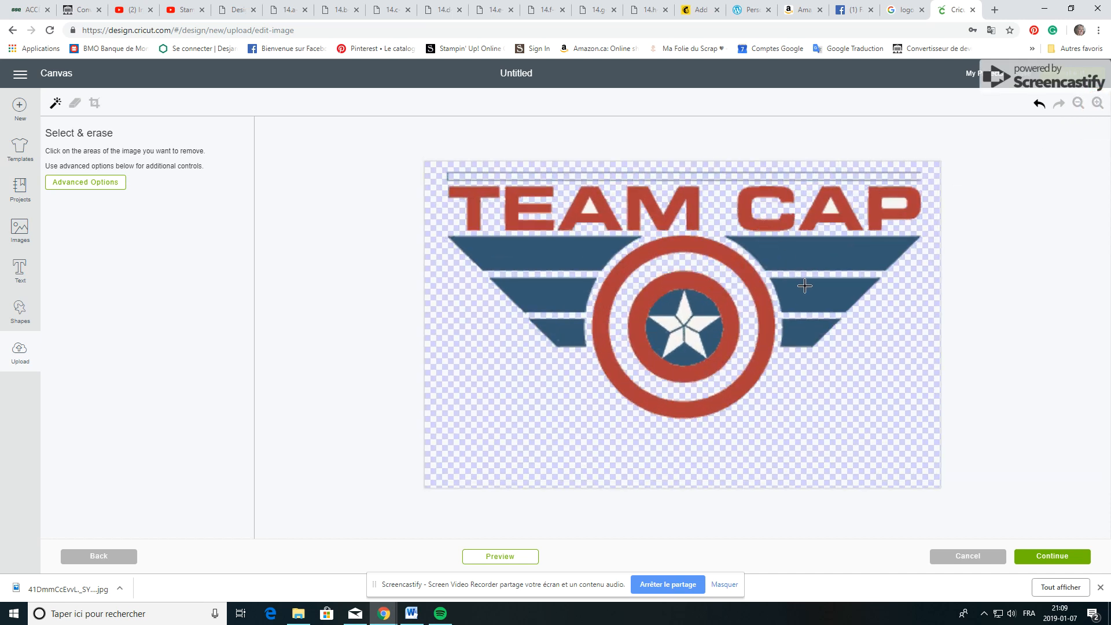
{"action": "left_click", "coordinate": [808, 257]}
{"action": "left_click", "coordinate": [808, 292]}
{"action": "left_click", "coordinate": [813, 332]}
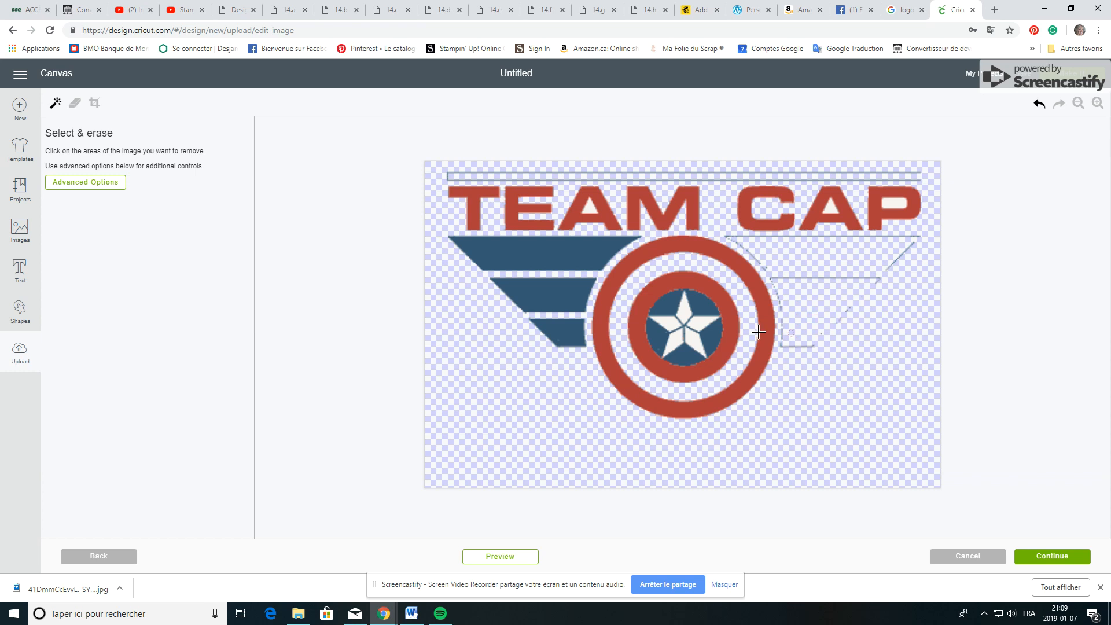
- Remove the blue areas and the white star inside the shield's inner red ring
{"action": "left_click", "coordinate": [707, 334]}
{"action": "left_click", "coordinate": [696, 298]}
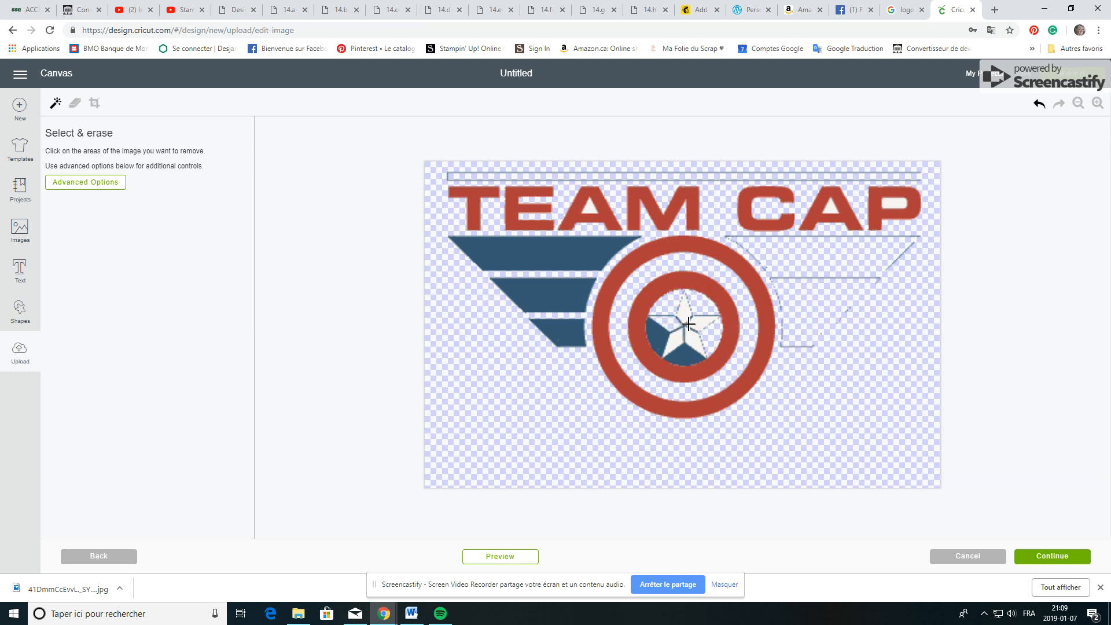
{"action": "left_click", "coordinate": [687, 325]}
{"action": "left_click", "coordinate": [680, 354]}
{"action": "left_click", "coordinate": [662, 338]}
- Remove the three blue stripes of the left wing
{"action": "left_click", "coordinate": [558, 327]}
{"action": "left_click", "coordinate": [550, 276]}
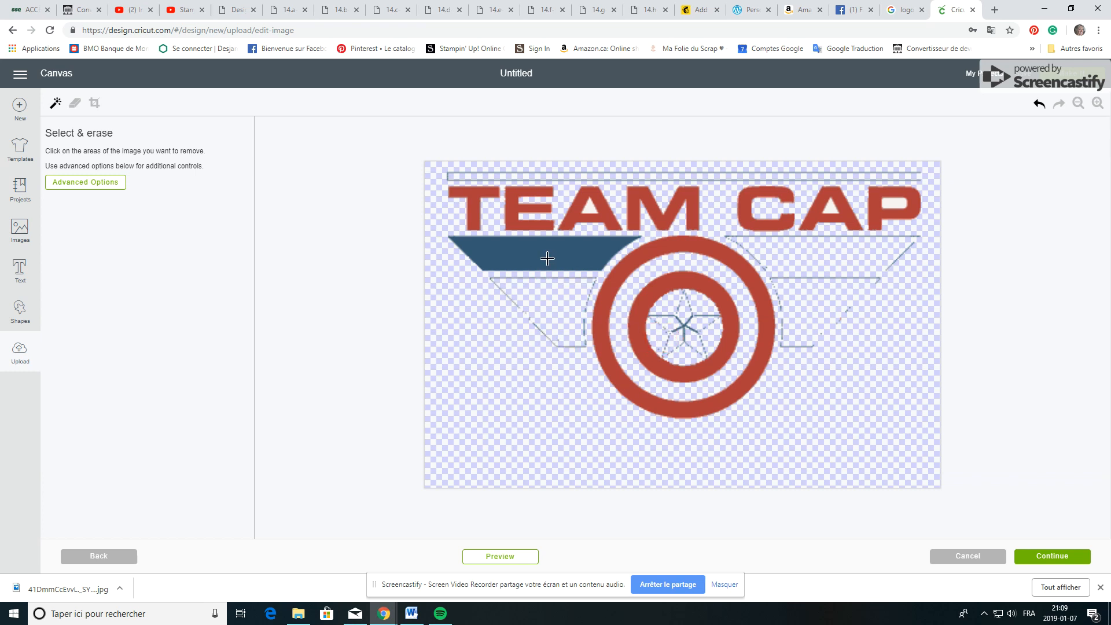
{"action": "left_click", "coordinate": [542, 250]}
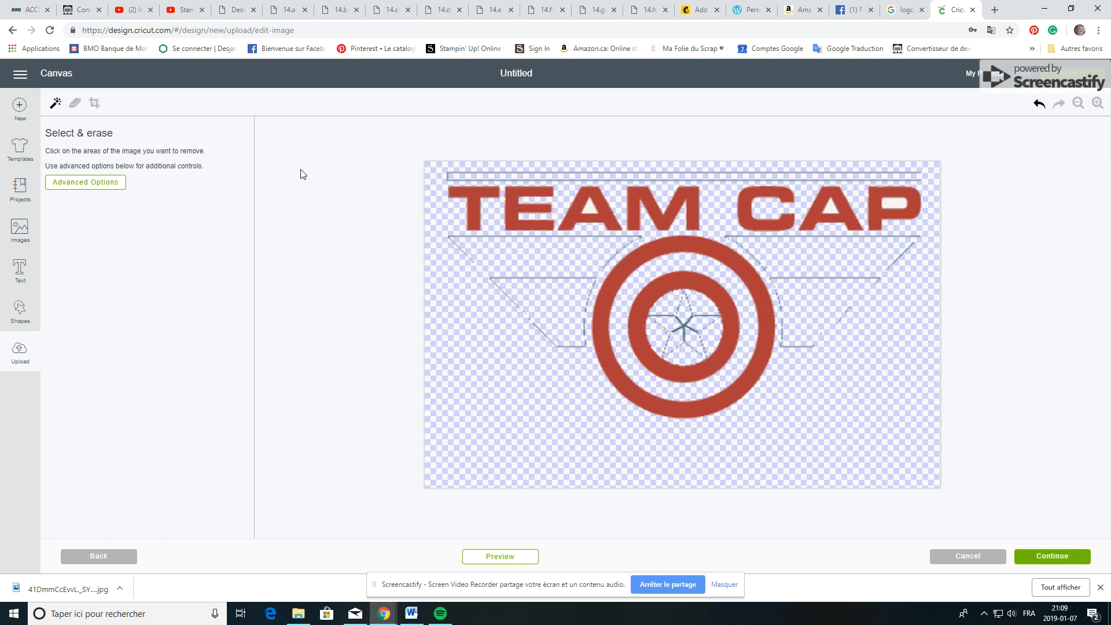
- Erase the leftover outlines of the blue bar, both wings and the star, reducing the eraser size for the finer parts
{"action": "left_click", "coordinate": [75, 103]}
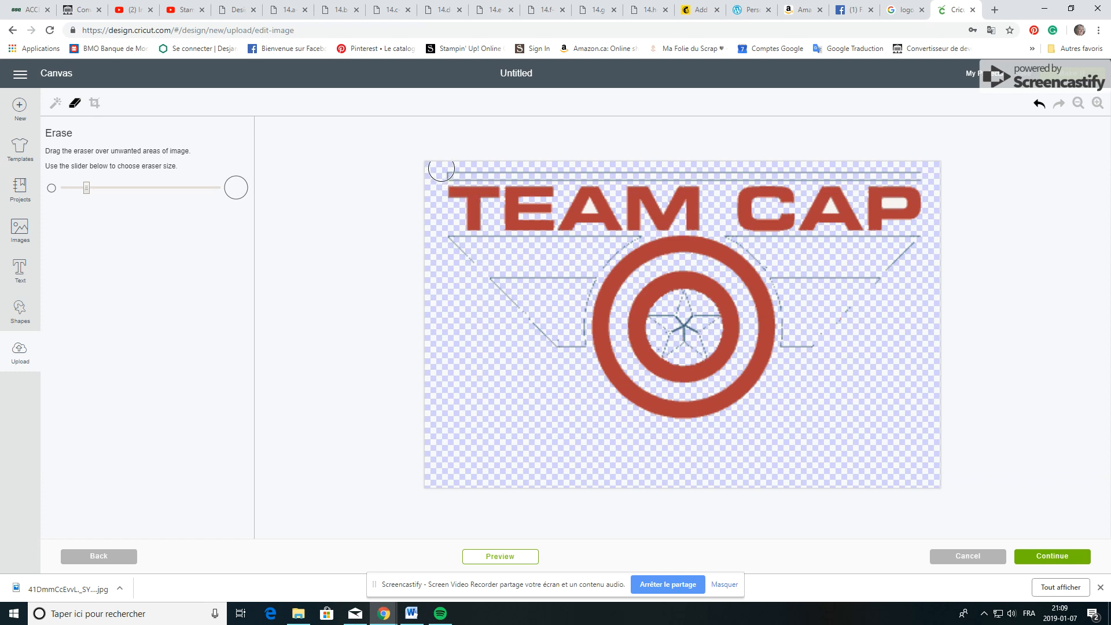
{"action": "mouse_move", "coordinate": [440, 169]}
{"action": "left_mouse_down"}
{"action": "mouse_move", "coordinate": [920, 172]}
{"action": "mouse_move", "coordinate": [913, 243]}
{"action": "mouse_move", "coordinate": [880, 269]}
{"action": "mouse_move", "coordinate": [784, 285]}
{"action": "mouse_move", "coordinate": [809, 346]}
{"action": "mouse_move", "coordinate": [846, 319]}
{"action": "mouse_move", "coordinate": [785, 343]}
{"action": "mouse_move", "coordinate": [780, 282]}
{"action": "mouse_move", "coordinate": [730, 235]}
{"action": "left_mouse_up"}
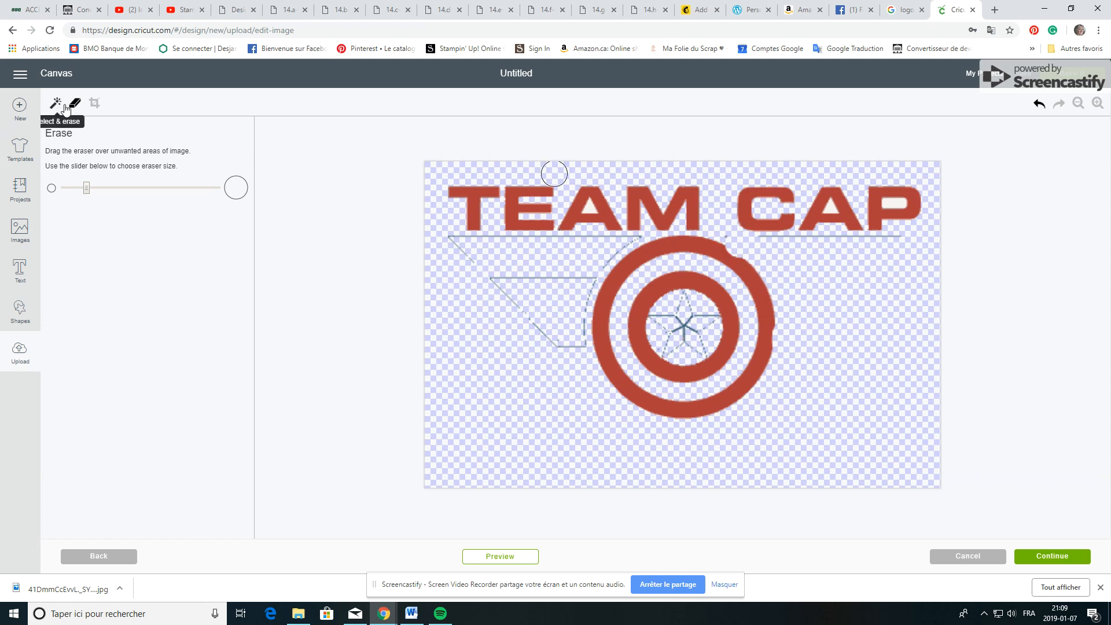
{"action": "left_click_drag", "start_coordinate": [87, 187], "coordinate": [73, 188]}
{"action": "left_click_drag", "start_coordinate": [727, 231], "coordinate": [756, 240]}
{"action": "left_click_drag", "start_coordinate": [797, 244], "coordinate": [920, 242]}
{"action": "mouse_move", "coordinate": [640, 239]}
{"action": "left_mouse_down"}
{"action": "mouse_move", "coordinate": [451, 248]}
{"action": "mouse_move", "coordinate": [482, 274]}
{"action": "mouse_move", "coordinate": [518, 282]}
{"action": "mouse_move", "coordinate": [578, 281]}
{"action": "mouse_move", "coordinate": [611, 253]}
{"action": "mouse_move", "coordinate": [585, 304]}
{"action": "mouse_move", "coordinate": [584, 344]}
{"action": "mouse_move", "coordinate": [561, 346]}
{"action": "mouse_move", "coordinate": [498, 286]}
{"action": "left_mouse_up"}
{"action": "mouse_move", "coordinate": [692, 317]}
{"action": "left_mouse_down"}
{"action": "mouse_move", "coordinate": [657, 328]}
{"action": "mouse_move", "coordinate": [667, 347]}
{"action": "mouse_move", "coordinate": [694, 353]}
{"action": "mouse_move", "coordinate": [704, 330]}
{"action": "mouse_move", "coordinate": [679, 314]}
{"action": "mouse_move", "coordinate": [679, 333]}
{"action": "mouse_move", "coordinate": [677, 323]}
{"action": "mouse_move", "coordinate": [709, 317]}
{"action": "mouse_move", "coordinate": [690, 306]}
{"action": "mouse_move", "coordinate": [663, 314]}
{"action": "mouse_move", "coordinate": [661, 335]}
{"action": "mouse_move", "coordinate": [675, 347]}
{"action": "mouse_move", "coordinate": [697, 331]}
{"action": "left_mouse_up"}
- Check the cut preview, erase the remaining specks inside the inner red ring, and continue to saving
{"action": "left_click", "coordinate": [512, 558]}
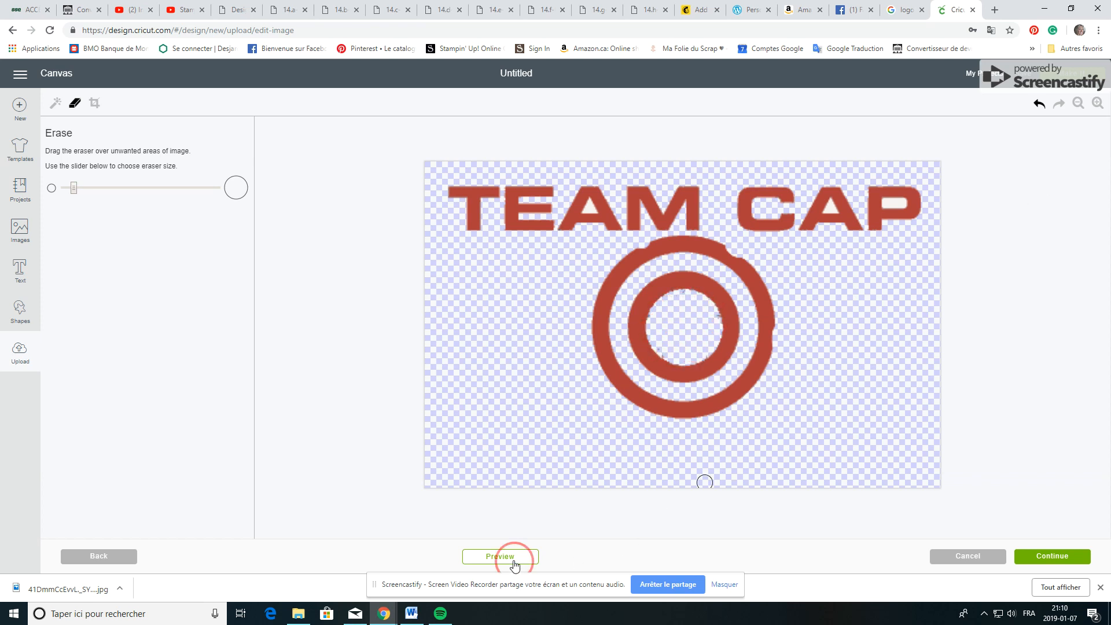
{"action": "left_click", "coordinate": [512, 558]}
{"action": "left_click_drag", "start_coordinate": [683, 301], "coordinate": [667, 353]}
{"action": "left_click", "coordinate": [514, 558]}
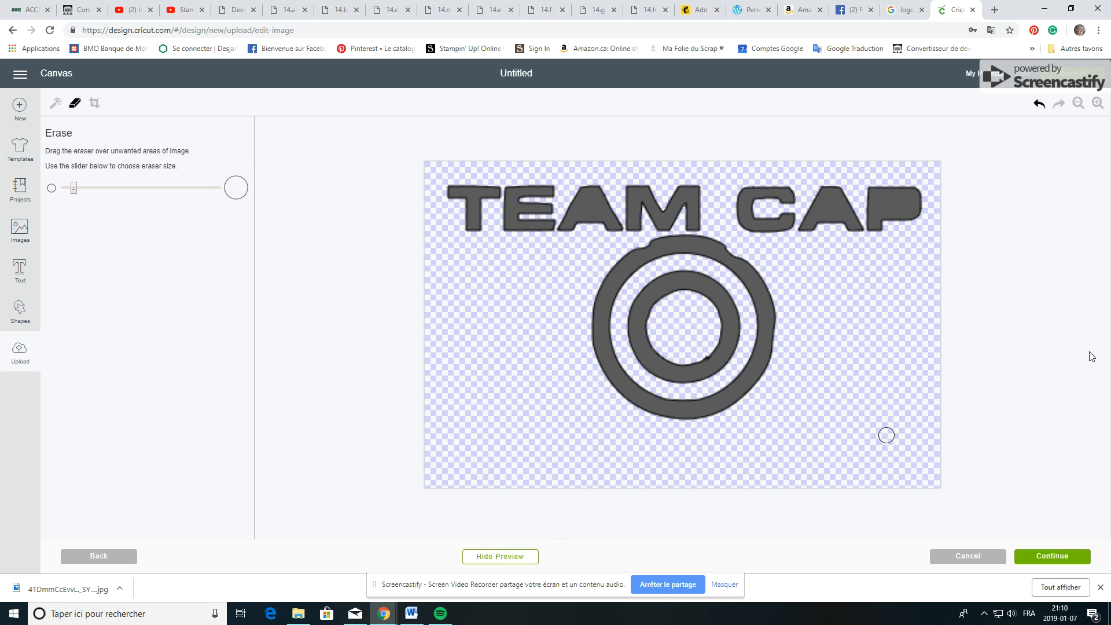
{"action": "left_click", "coordinate": [1045, 558]}
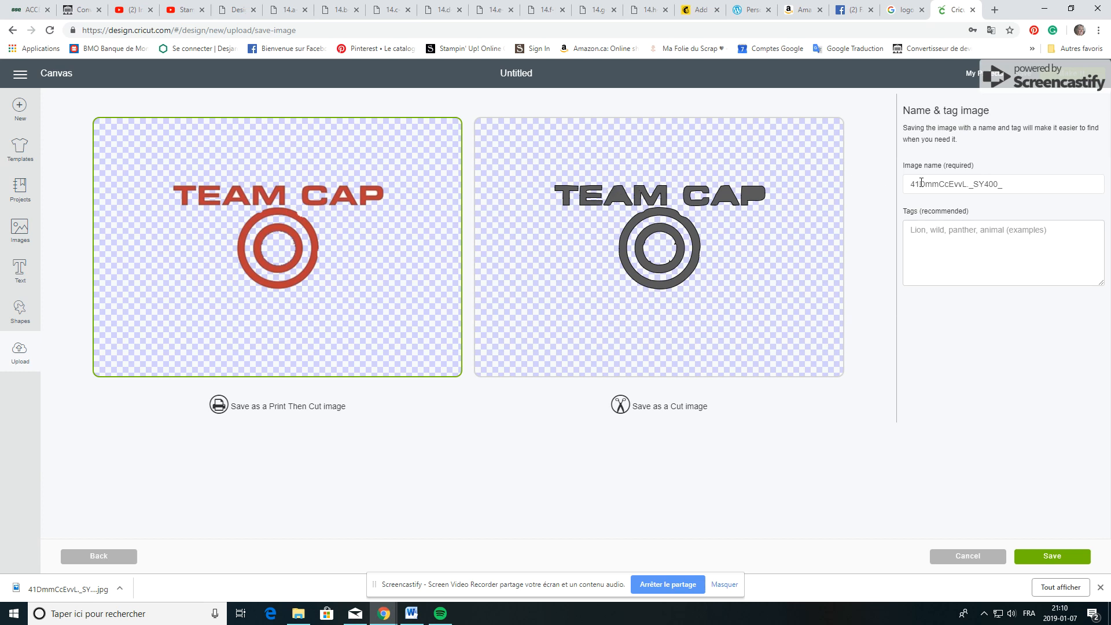
- Name the red image "Team cap rouge" and save it as a Print Then Cut image without tags
{"action": "left_click_drag", "start_coordinate": [1021, 176], "coordinate": [922, 181]}
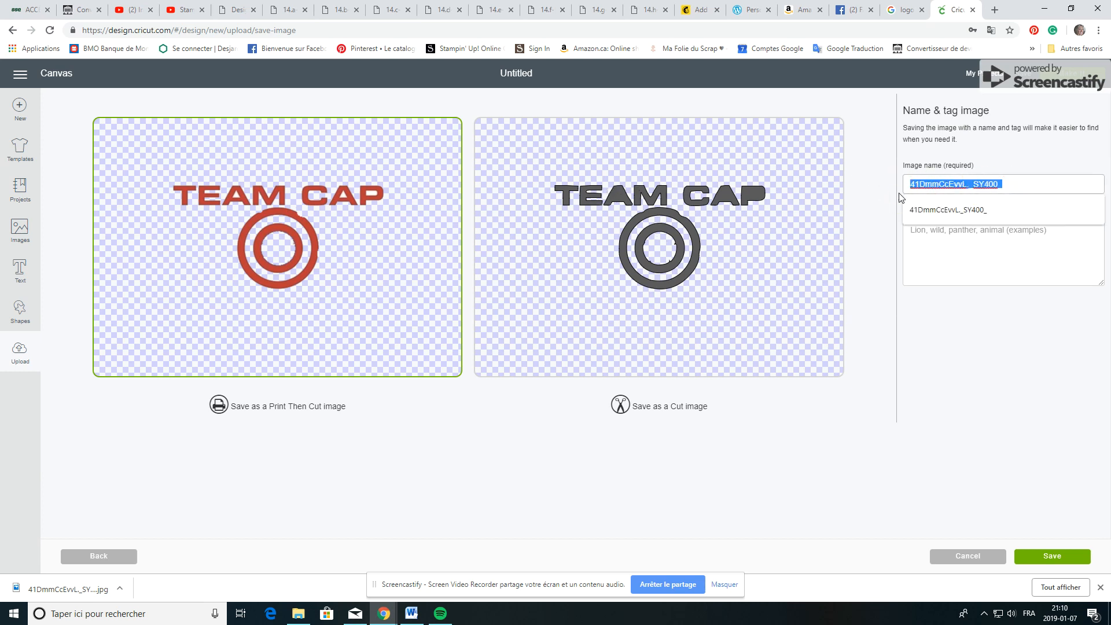
{"action": "key", "text": "BackSpace"}
{"action": "type", "text": "TEam cap rouge"}
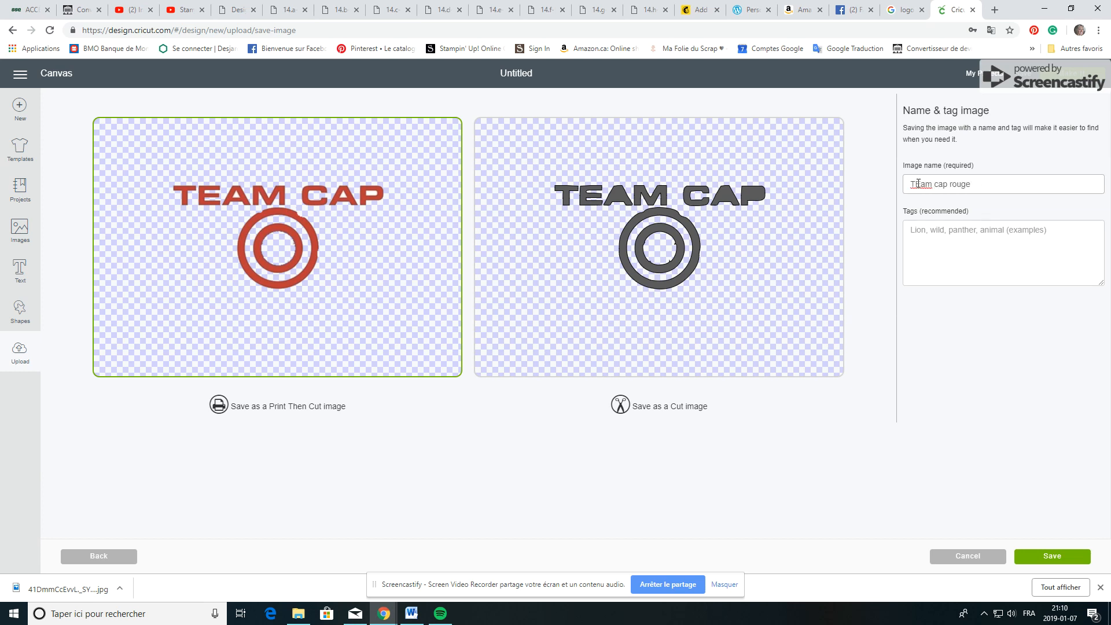
{"action": "left_click", "coordinate": [922, 182]}
{"action": "key", "text": "BackSpace"}
{"action": "type", "text": "e"}
{"action": "left_click", "coordinate": [909, 240]}
{"action": "left_click", "coordinate": [1039, 555]}
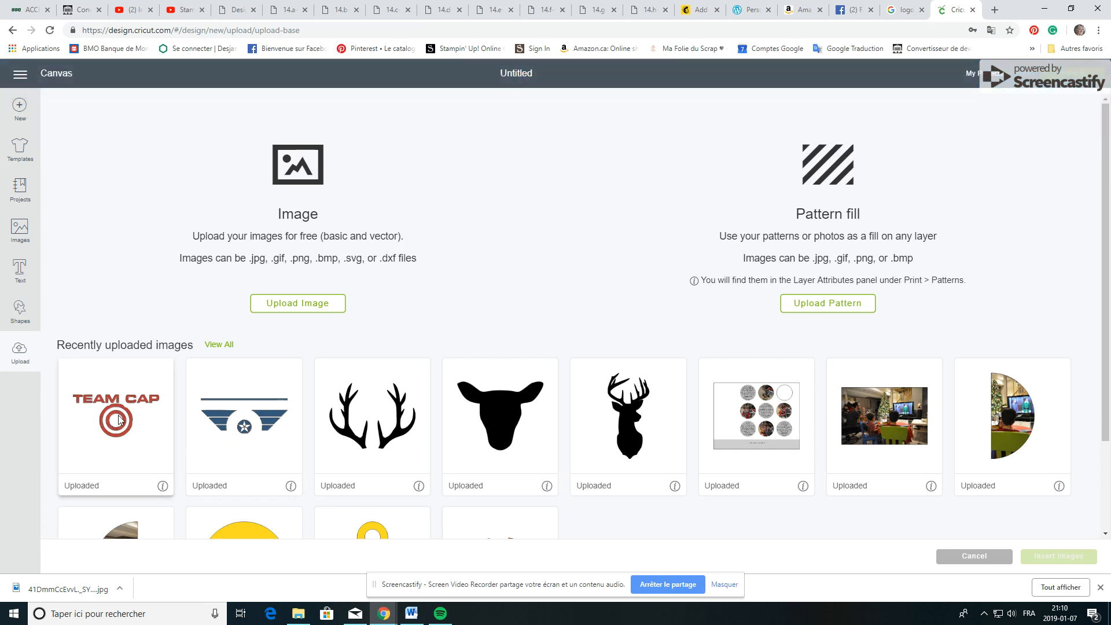
- Insert the uploaded red and blue Team Cap images together onto the canvas
{"action": "left_click", "coordinate": [120, 419]}
{"action": "left_click", "coordinate": [234, 428]}
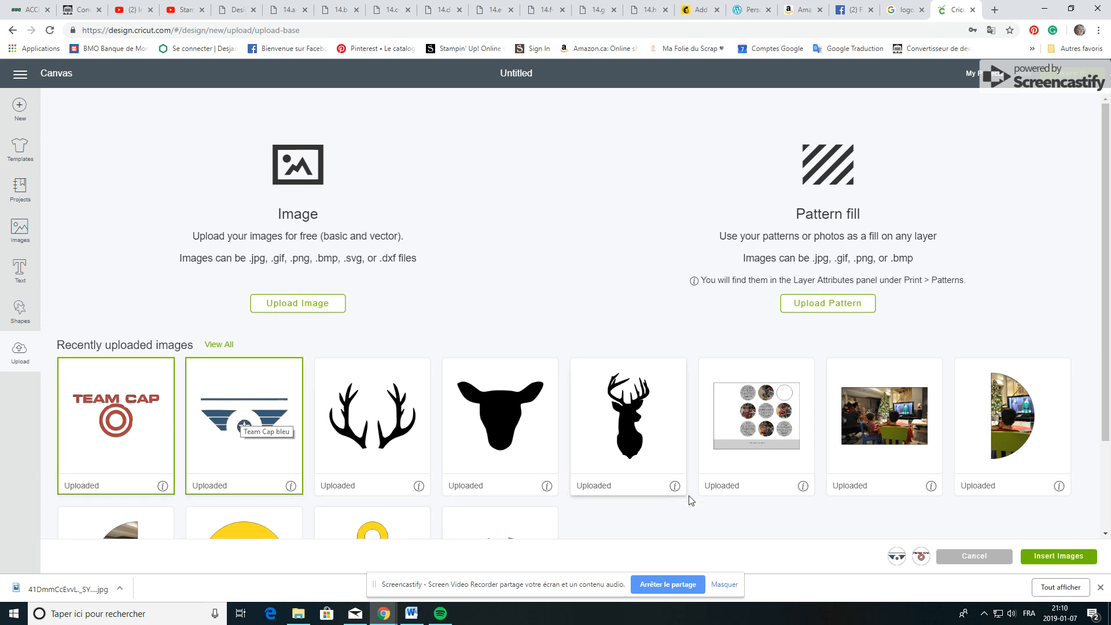
{"action": "scroll", "coordinate": [1040, 547], "scroll_direction": "down", "scroll_amount": 1}
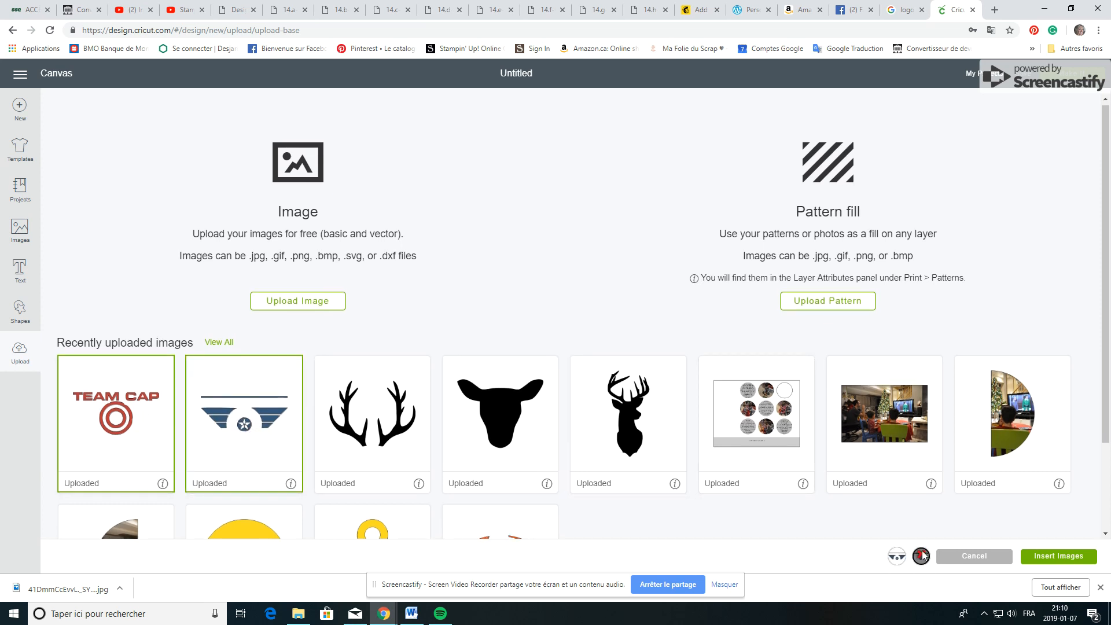
{"action": "left_click", "coordinate": [1068, 558]}
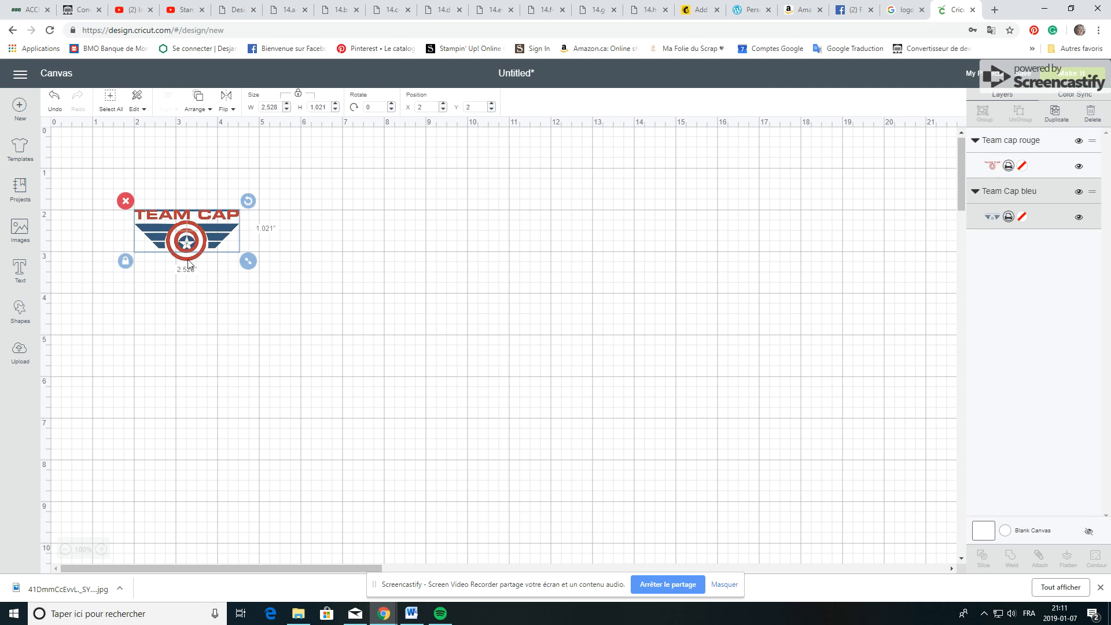
- Try enlarging the blue image to about 5.25 in wide and the red one to about 4.757 in, overlaying and separating them
{"action": "left_click_drag", "start_coordinate": [221, 243], "coordinate": [535, 344]}
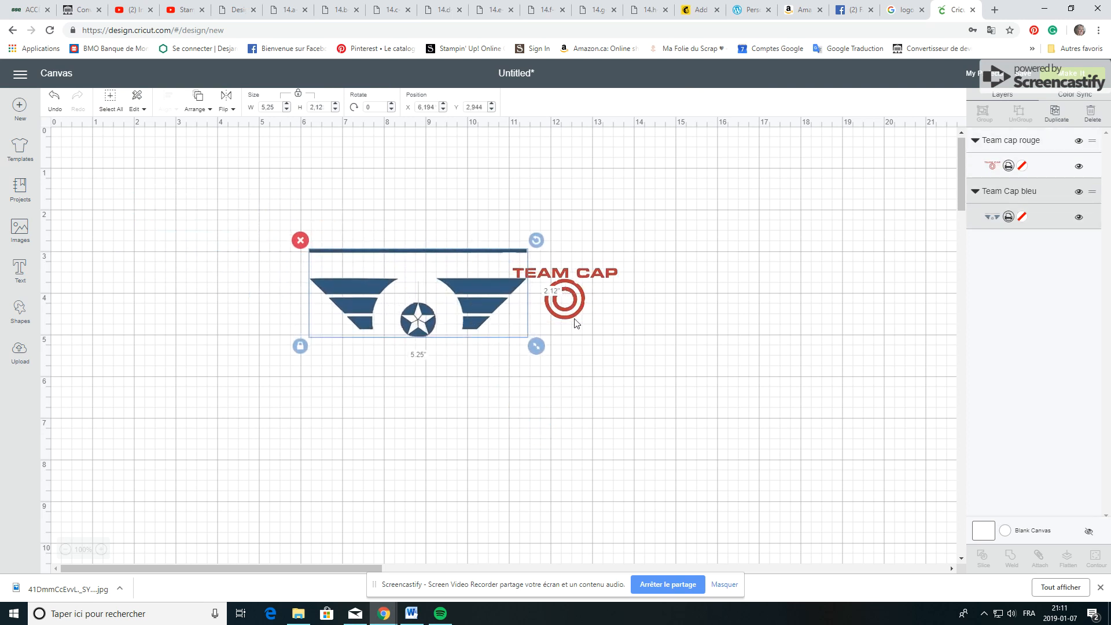
{"action": "left_click", "coordinate": [579, 310]}
{"action": "left_click_drag", "start_coordinate": [578, 310], "coordinate": [818, 436]}
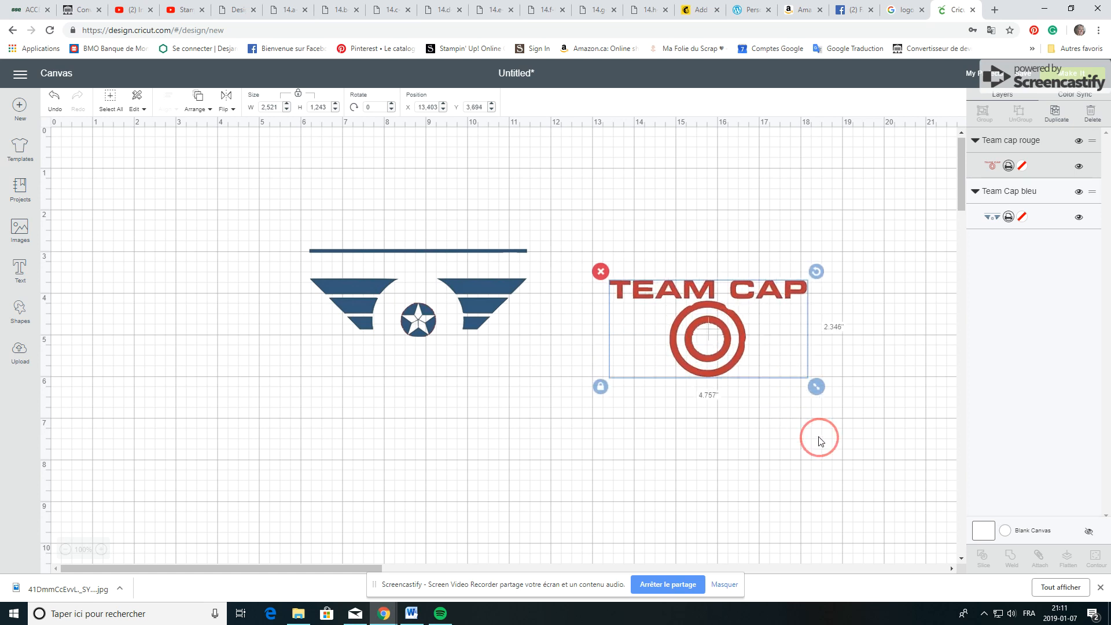
{"action": "left_click_drag", "start_coordinate": [721, 360], "coordinate": [430, 341]}
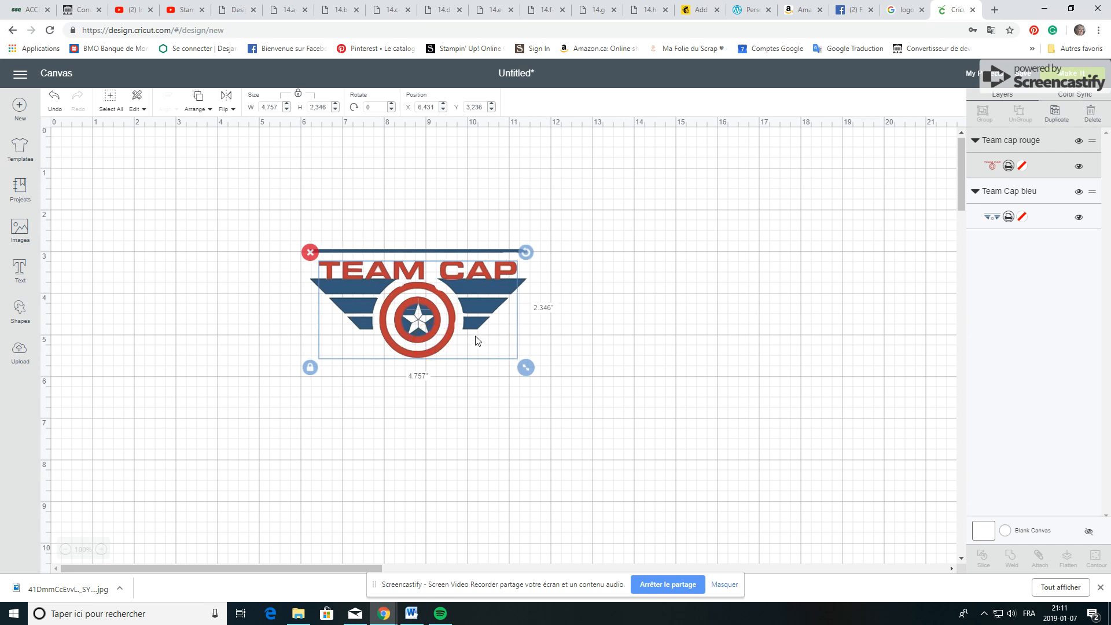
{"action": "left_click_drag", "start_coordinate": [479, 310], "coordinate": [633, 279]}
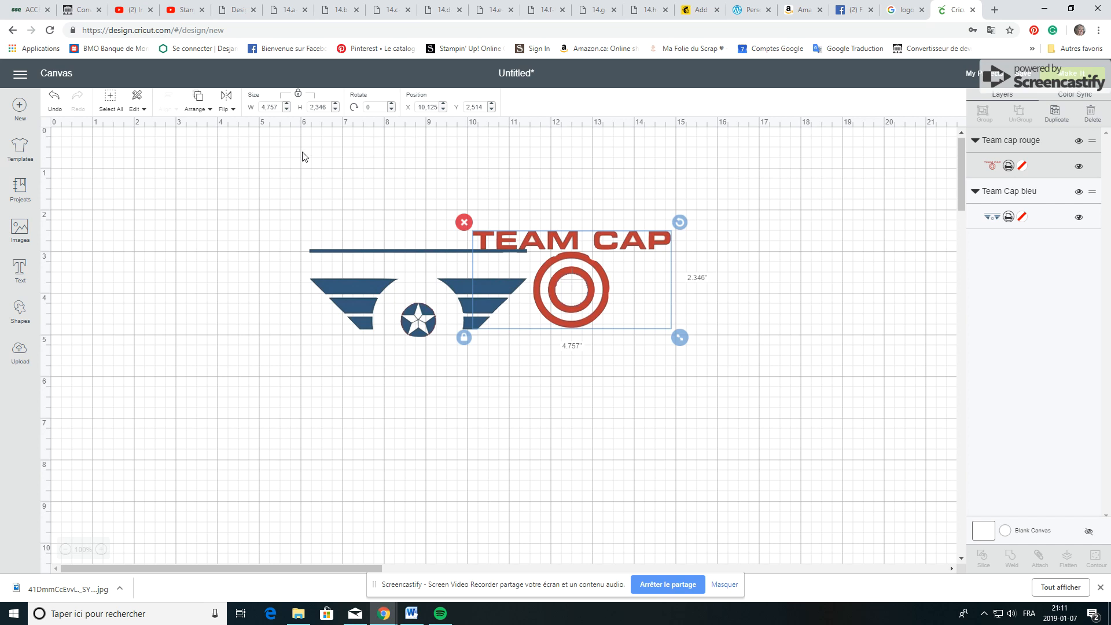
- Undo the separate moves and enlargements of the red and blue images
{"action": "key", "text": "ctrl+z"}
{"action": "key", "text": "ctrl+z"}
{"action": "key", "text": "ctrl+z"}
{"action": "key", "text": "ctrl+z"}
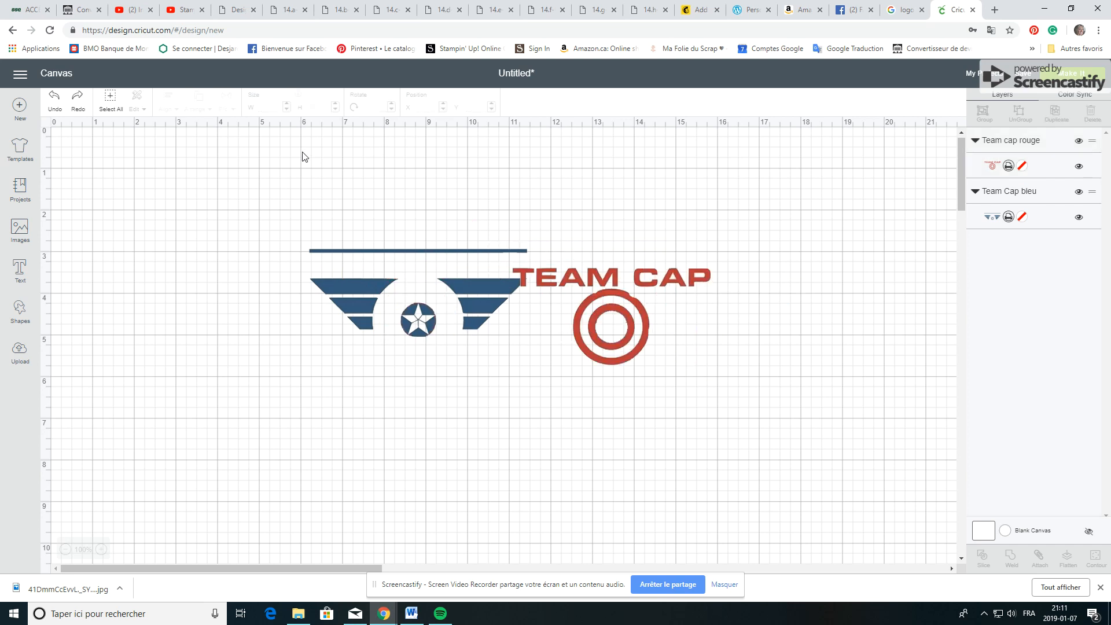
{"action": "left_click", "coordinate": [56, 98]}
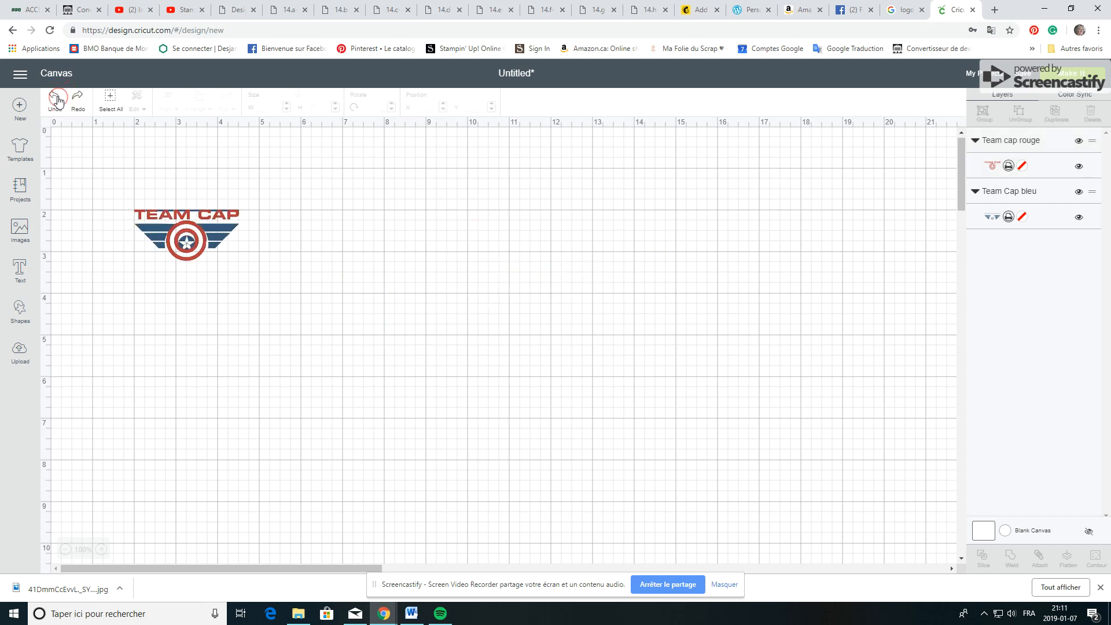
- Enlarge the red and blue images together until the red one is about 5.831 in wide, placed around X 8.6 on the canvas
{"action": "left_click", "coordinate": [56, 97]}
{"action": "left_click", "coordinate": [78, 104]}
{"action": "left_click_drag", "start_coordinate": [117, 199], "coordinate": [249, 284]}
{"action": "left_click_drag", "start_coordinate": [202, 248], "coordinate": [654, 401]}
{"action": "left_click", "coordinate": [682, 298]}
- Shift the red image slightly to X 8.681, Y 2.958 so that it lines up with the blue image
{"action": "left_click", "coordinate": [628, 288]}
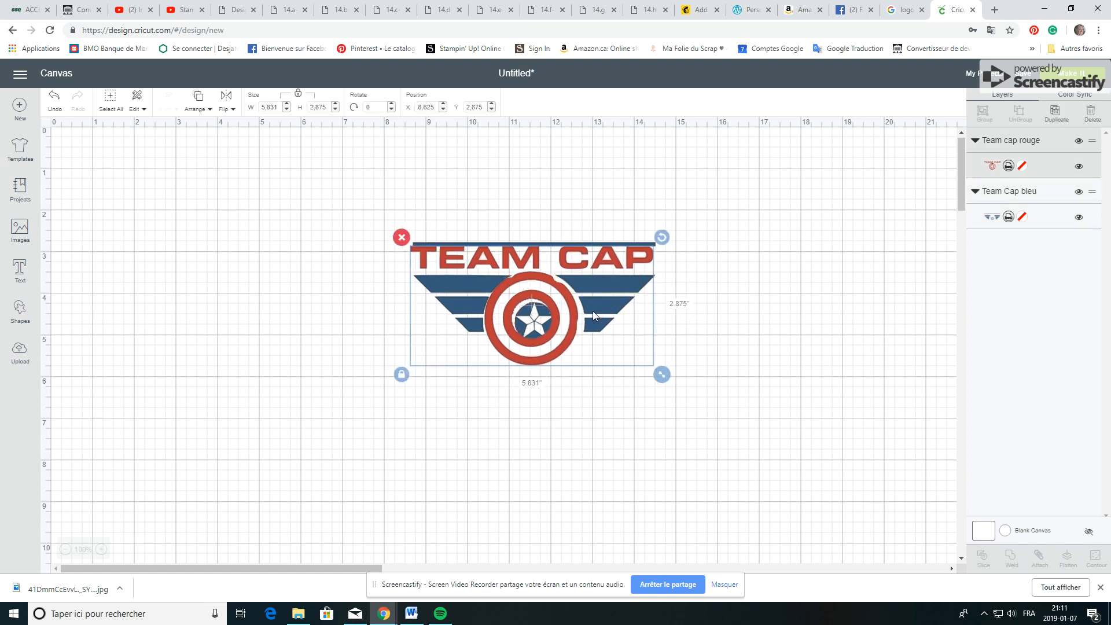
{"action": "left_click_drag", "start_coordinate": [573, 322], "coordinate": [569, 331]}
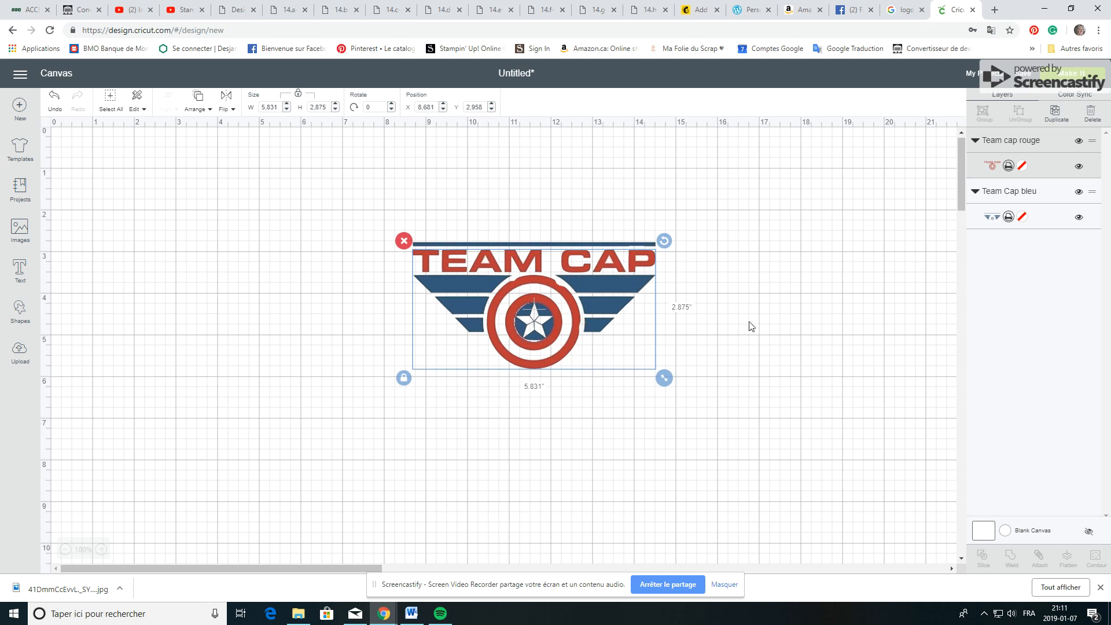
{"action": "left_click", "coordinate": [831, 281]}
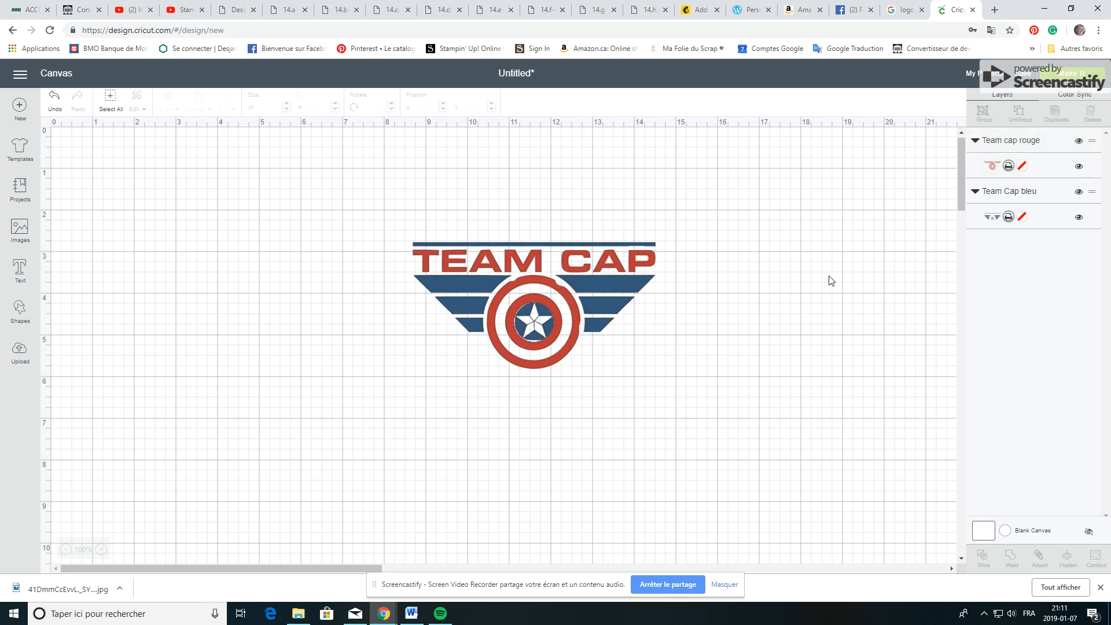
{"action": "left_click", "coordinate": [628, 302]}
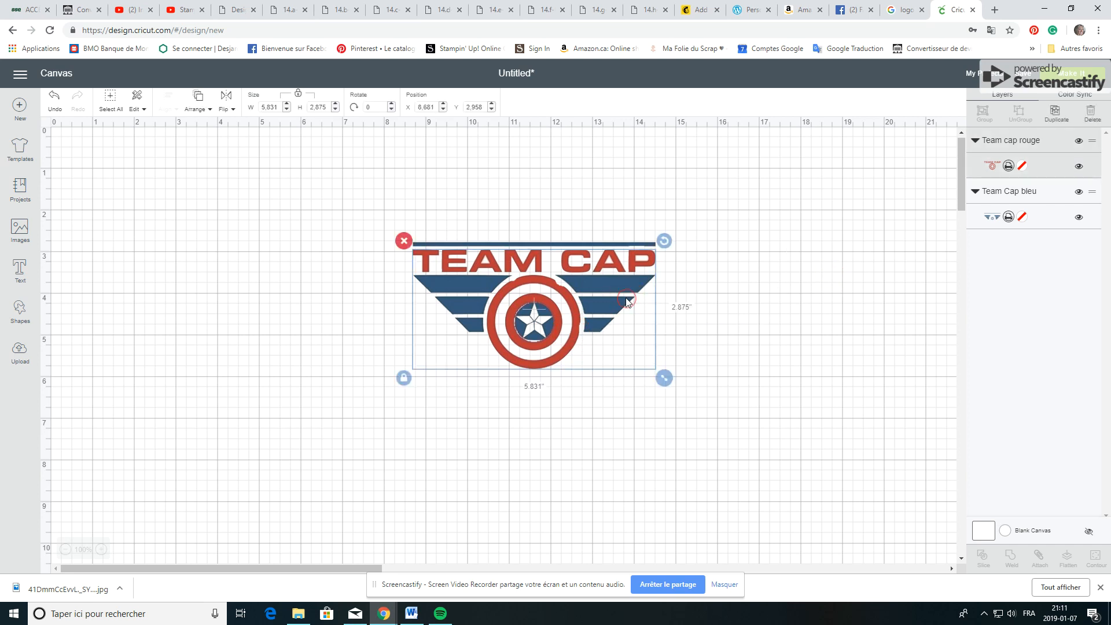
- Recolour the Team Cap bleu layer with Blueberry and the Team cap rouge layer with Very Berry
{"action": "left_click", "coordinate": [1022, 218]}
{"action": "left_click", "coordinate": [895, 304]}
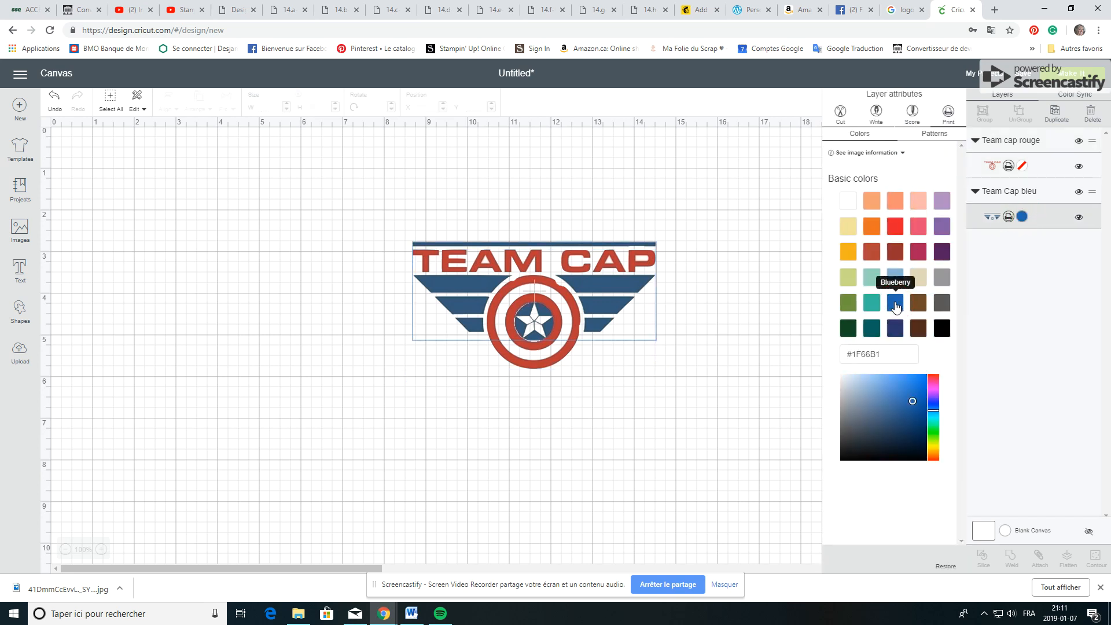
{"action": "left_click", "coordinate": [1016, 167]}
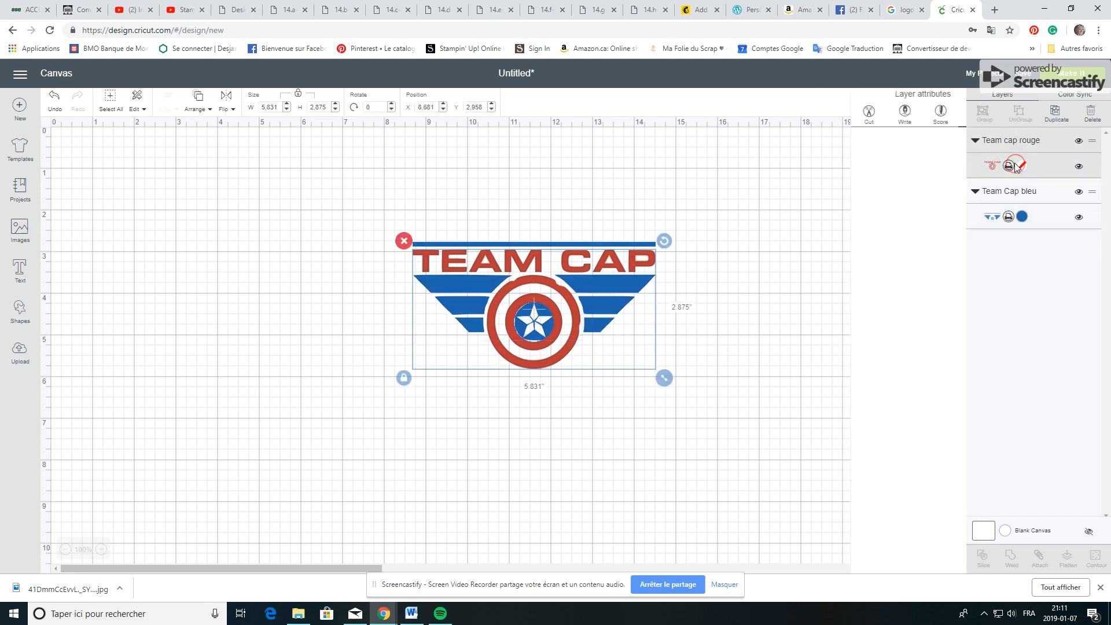
{"action": "left_click", "coordinate": [1016, 167]}
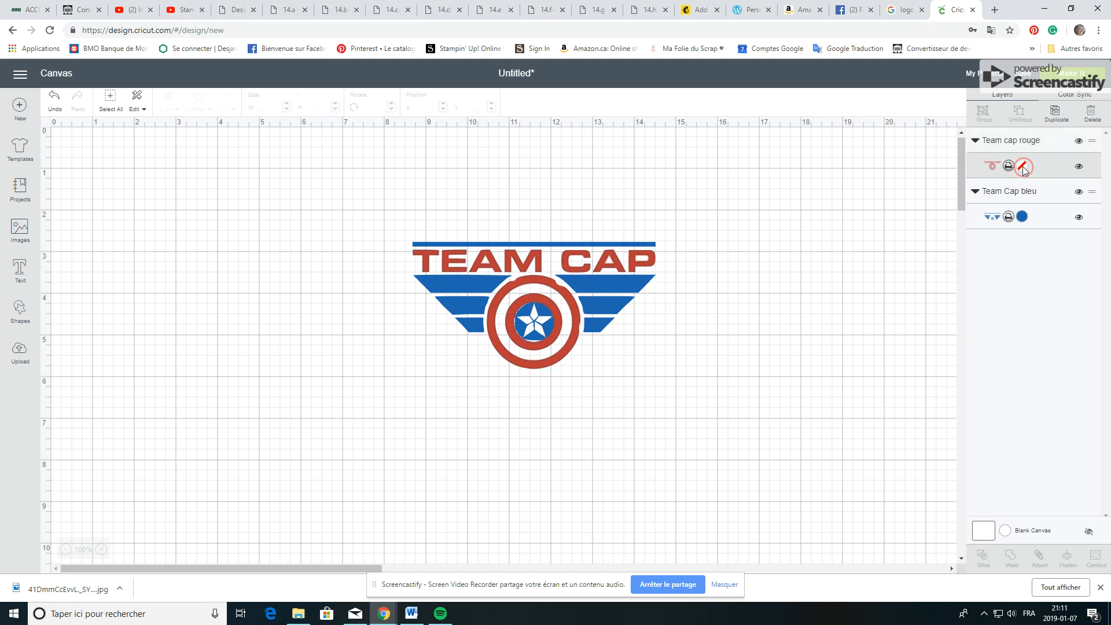
{"action": "left_click", "coordinate": [895, 256]}
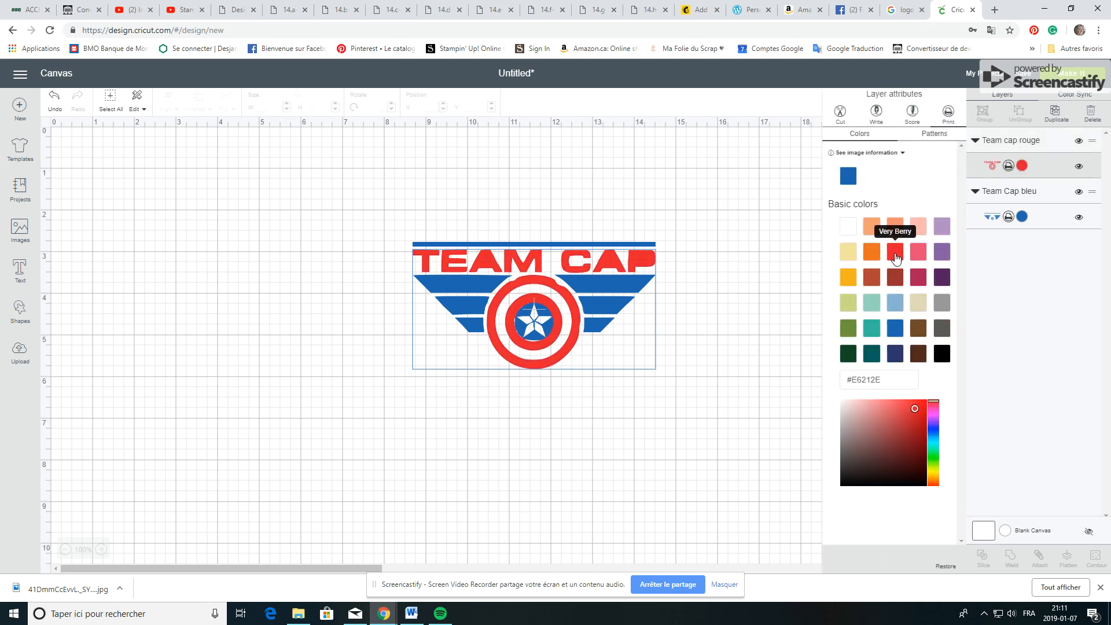
{"action": "left_click", "coordinate": [715, 293]}
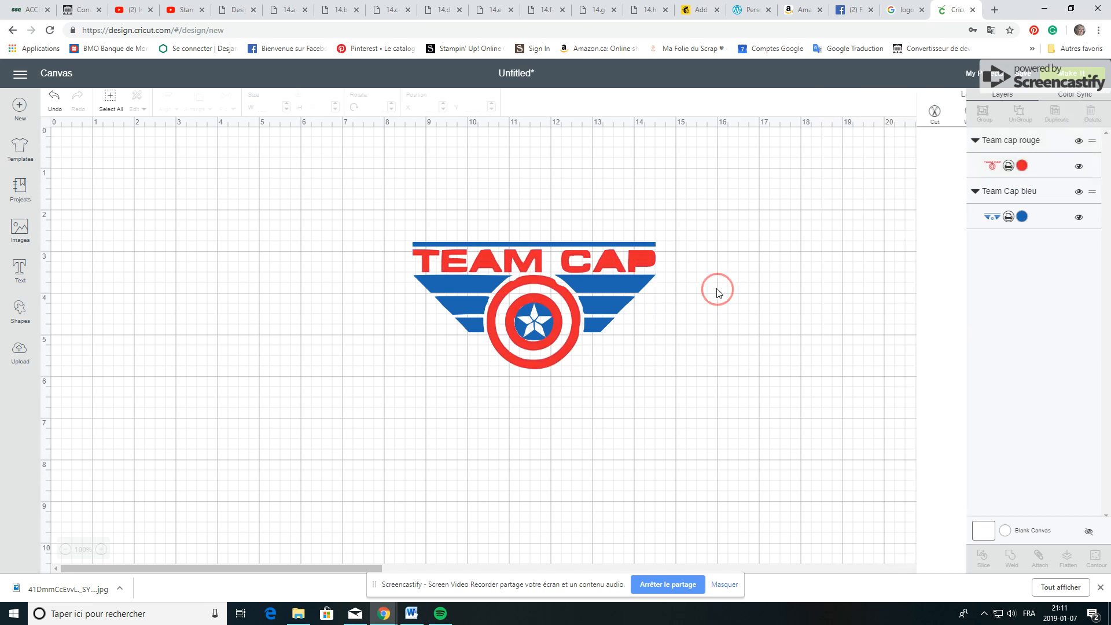
- Preview how the two Print Then Cut images are laid out on the mat and return to the canvas
{"action": "left_click", "coordinate": [1069, 76]}
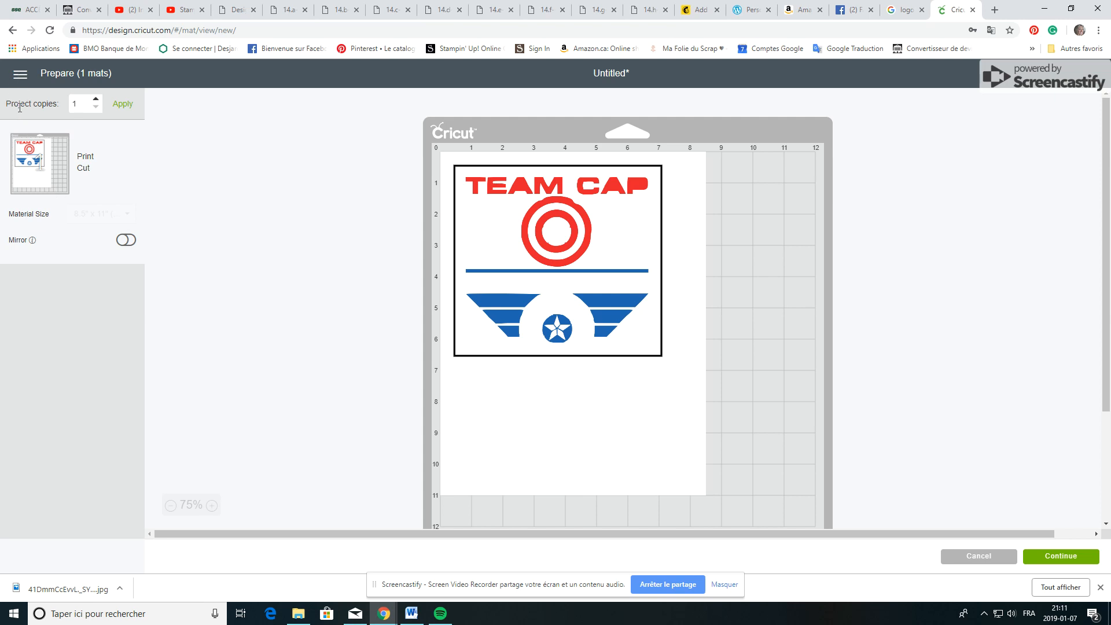
{"action": "left_click", "coordinate": [22, 78]}
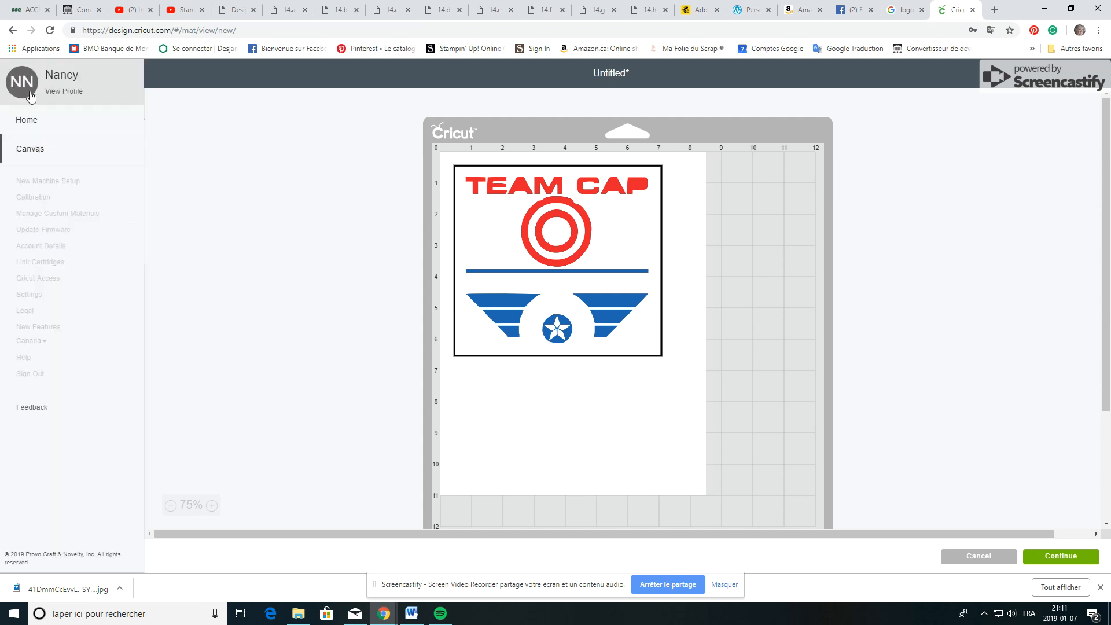
{"action": "left_click", "coordinate": [30, 147]}
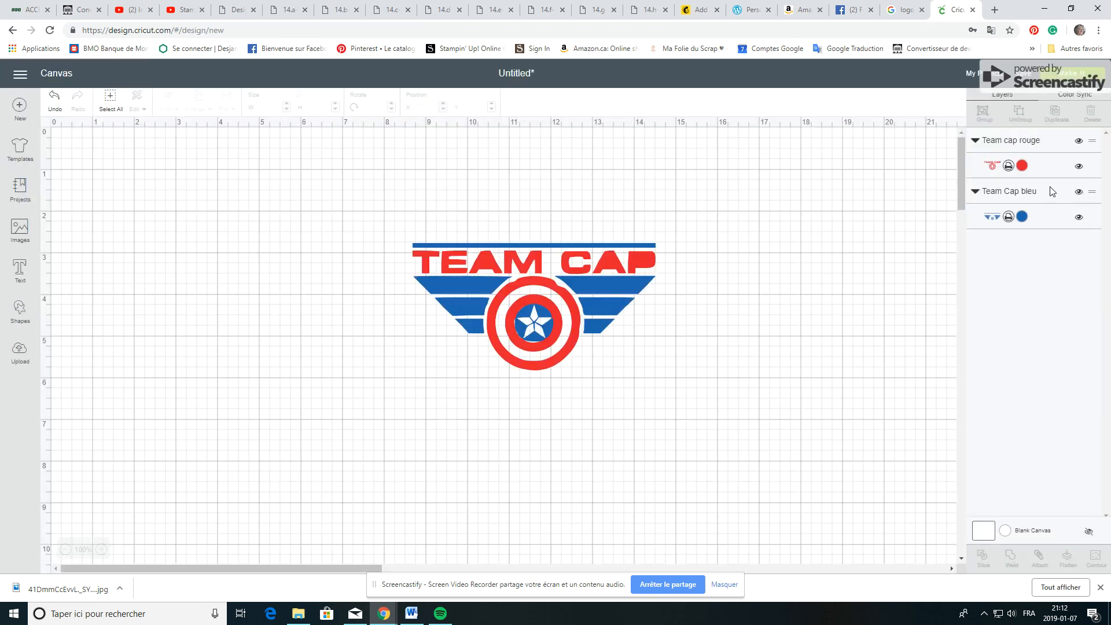
- Change the line type of both the red and the blue layers from Print to Cut
{"action": "left_click", "coordinate": [1009, 169]}
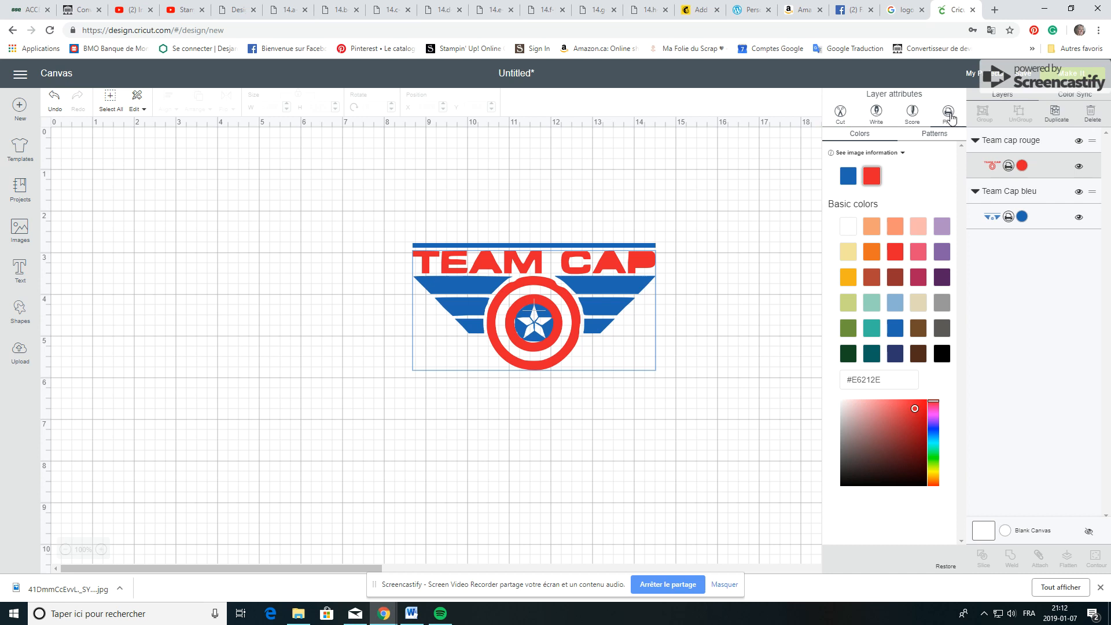
{"action": "left_click", "coordinate": [841, 114]}
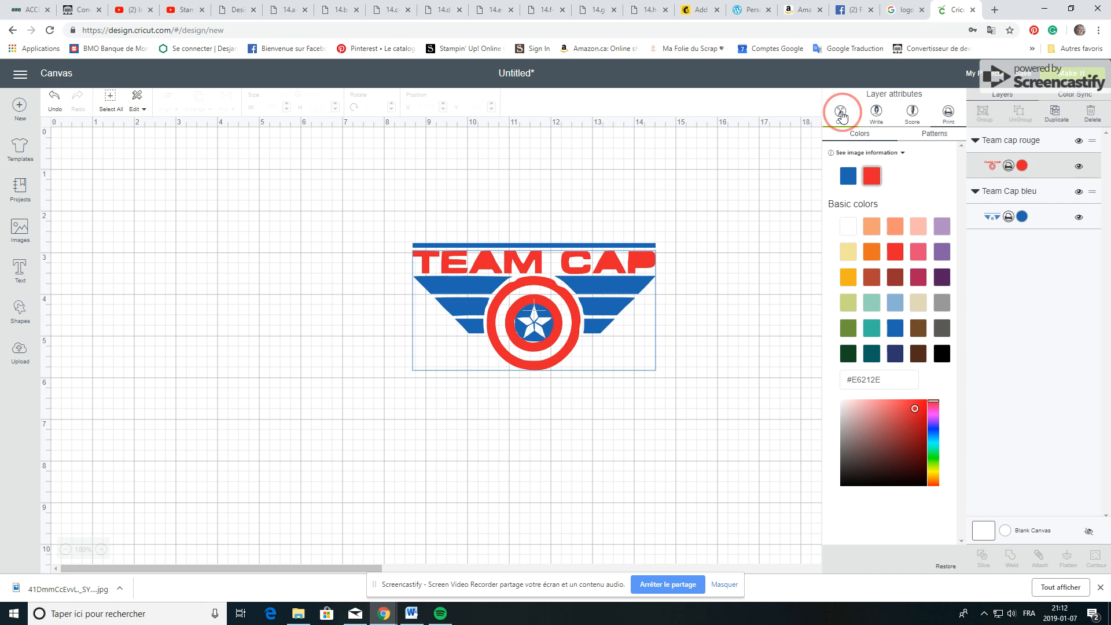
{"action": "left_click", "coordinate": [1007, 217]}
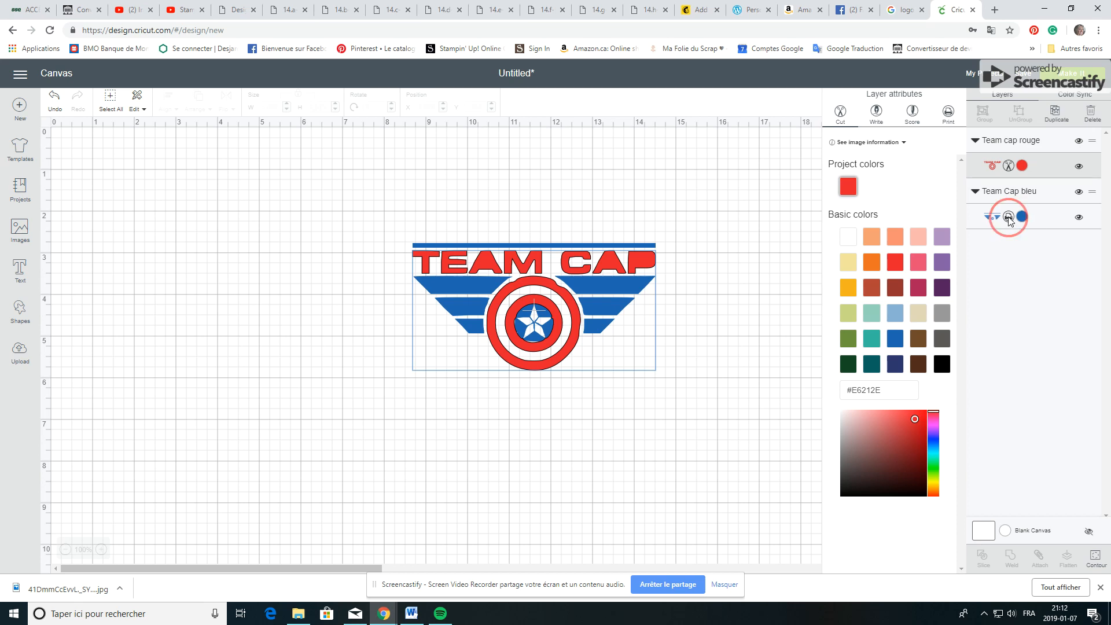
{"action": "left_click", "coordinate": [840, 113]}
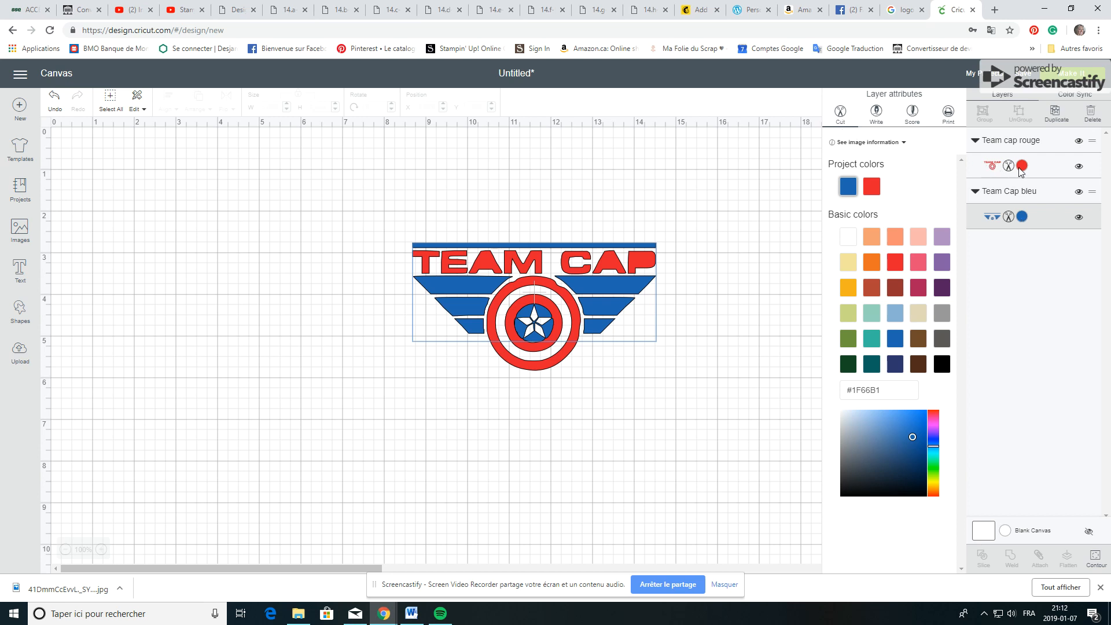
- Preview the separate blue and red cutting mats and return to the canvas
{"action": "left_click", "coordinate": [1079, 74]}
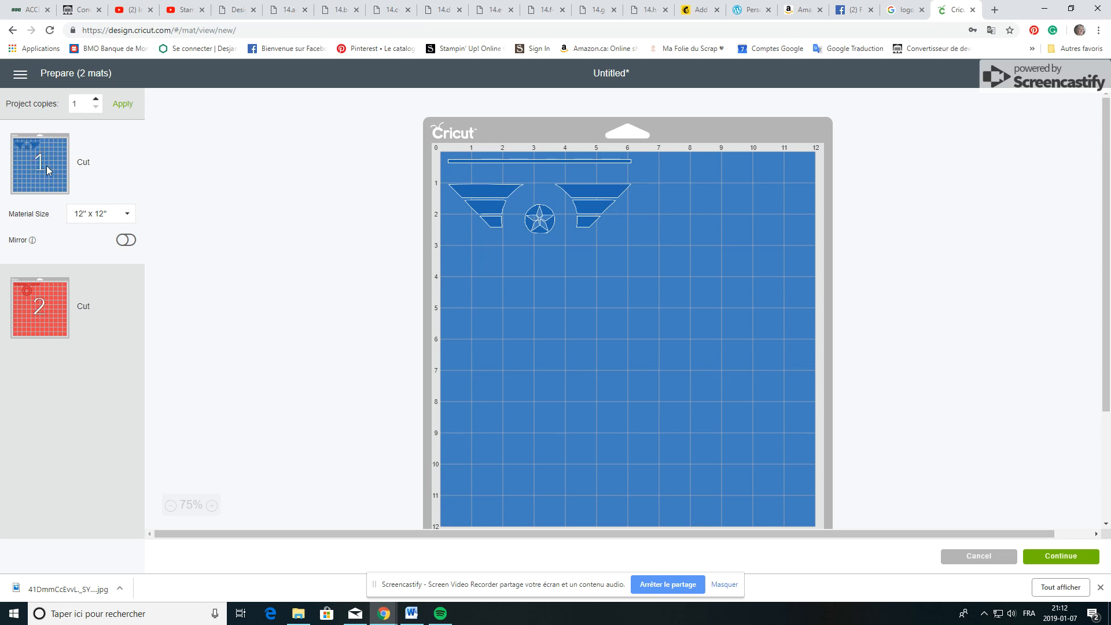
{"action": "left_click", "coordinate": [41, 297]}
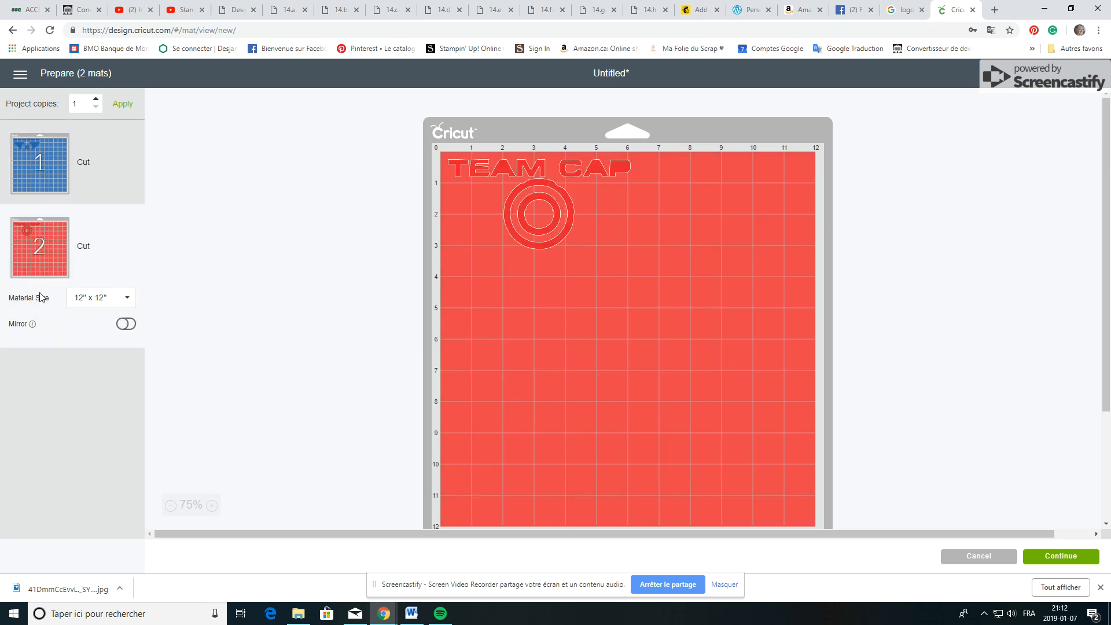
{"action": "left_click", "coordinate": [42, 162]}
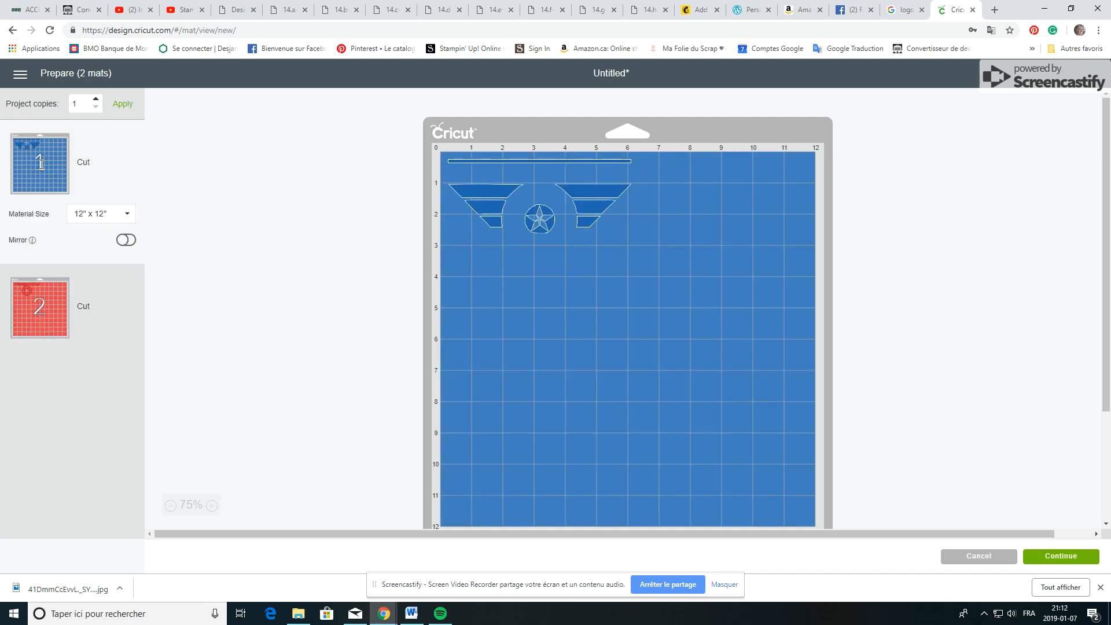
{"action": "left_click", "coordinate": [21, 74]}
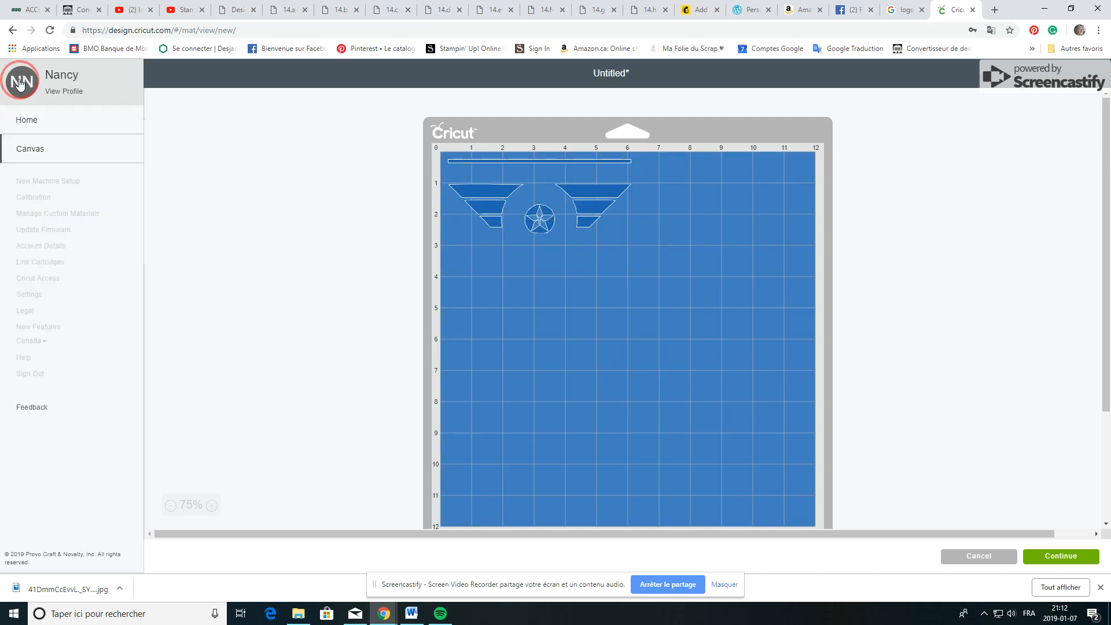
{"action": "left_click", "coordinate": [37, 155]}
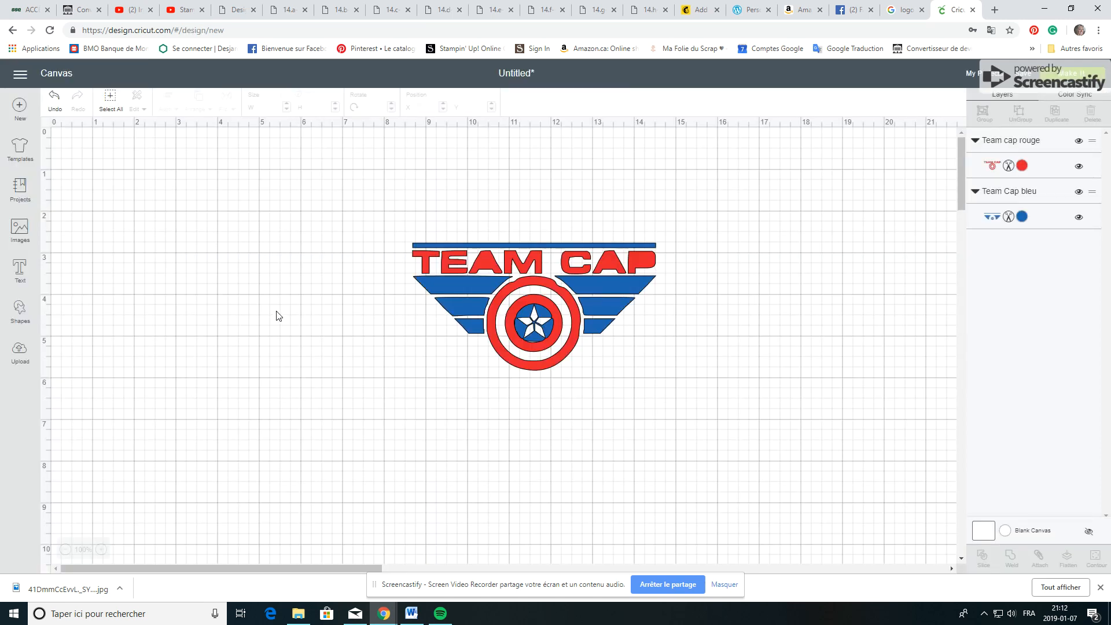
- Look at the original Team Cap logo in the Google image results and return to the Cricut canvas
{"action": "left_click", "coordinate": [903, 9]}
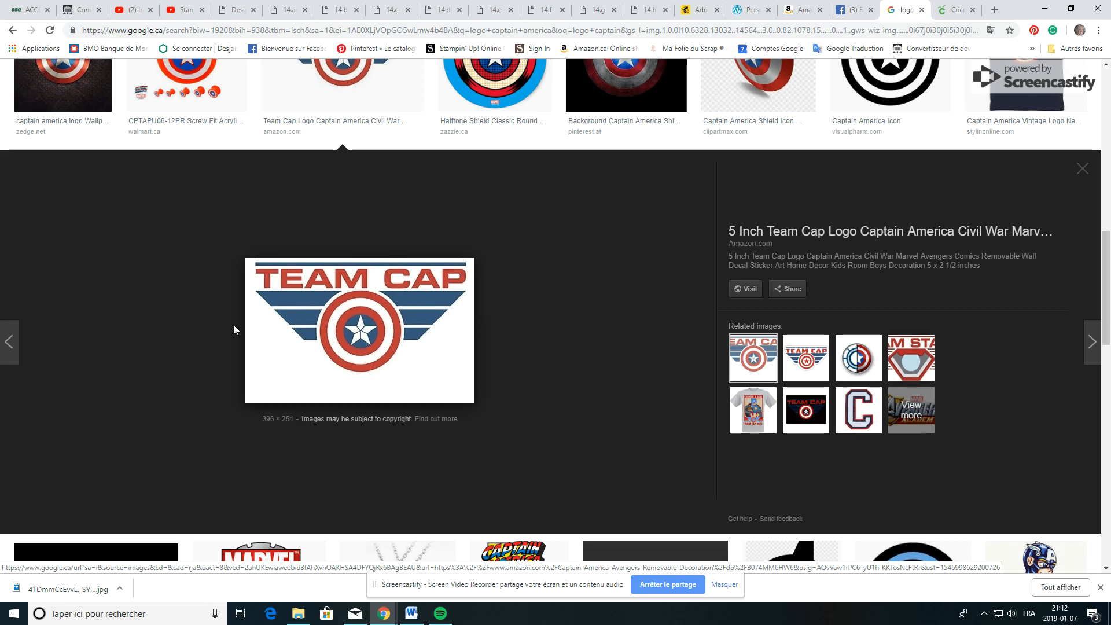
{"action": "left_click", "coordinate": [944, 13]}
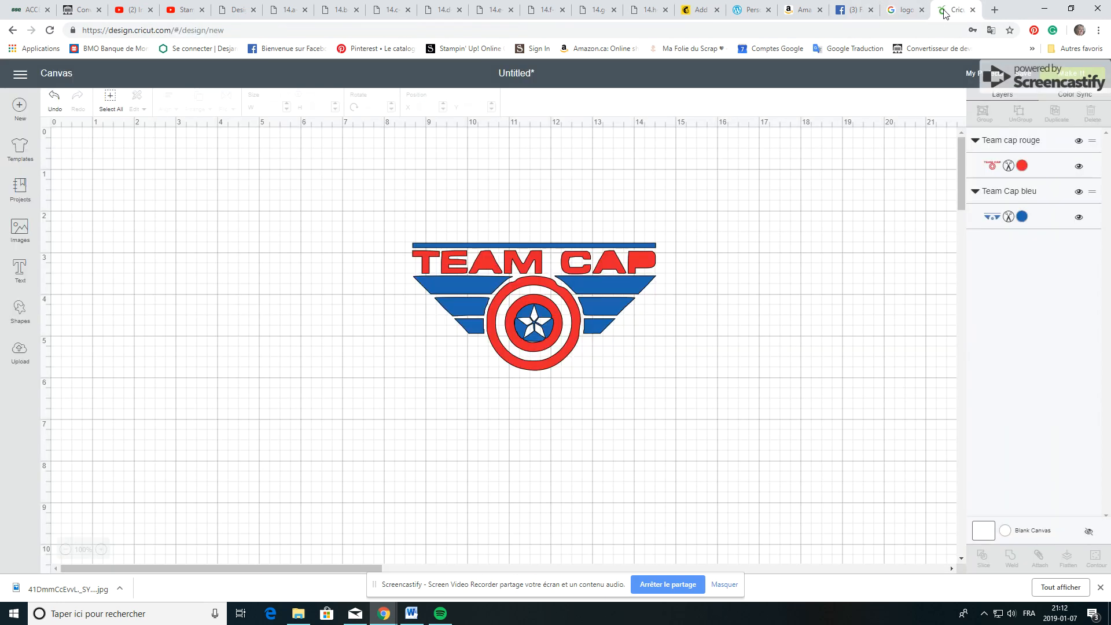